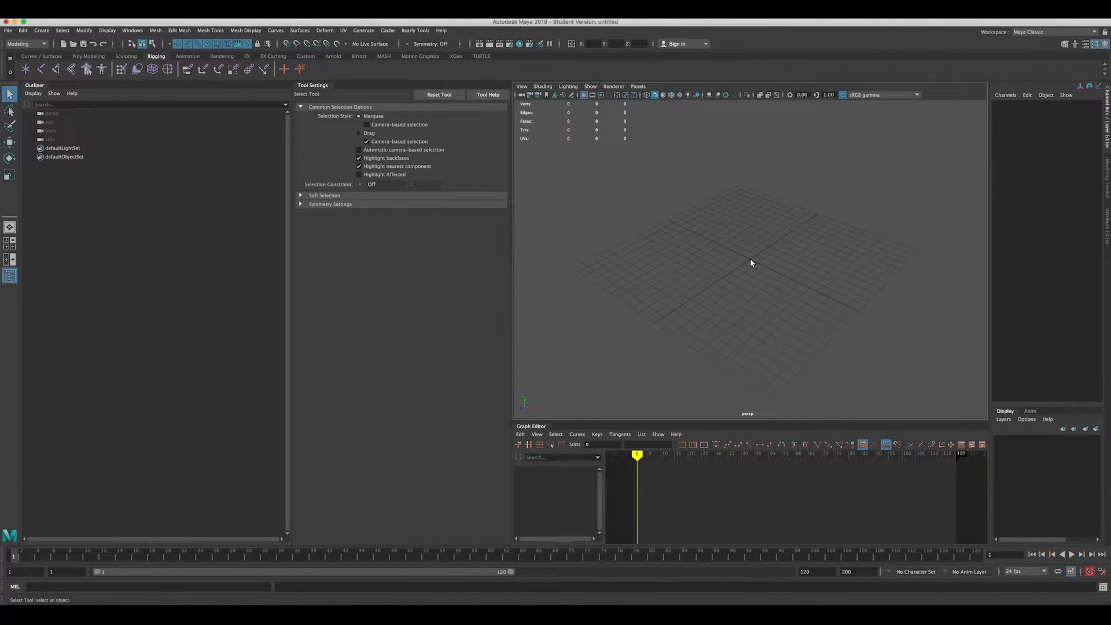
Draw a straight chain of three joints from the origin along the X axis in the top view
alt+drag(751, 262, 603, 237)
click(40, 69)
key(space)
key(space)
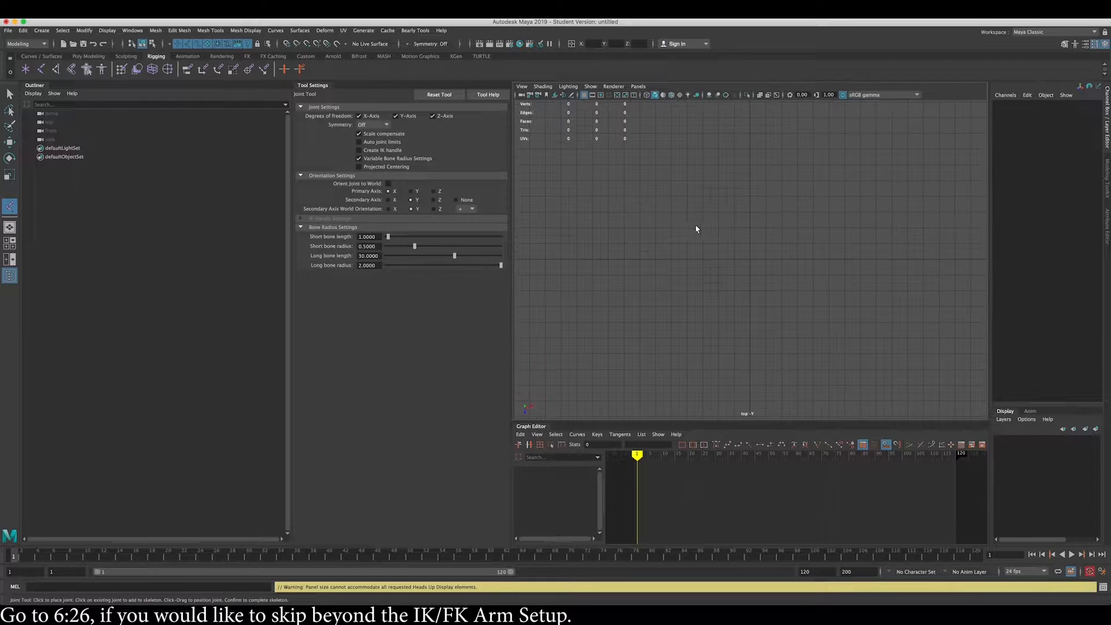
click(750, 262)
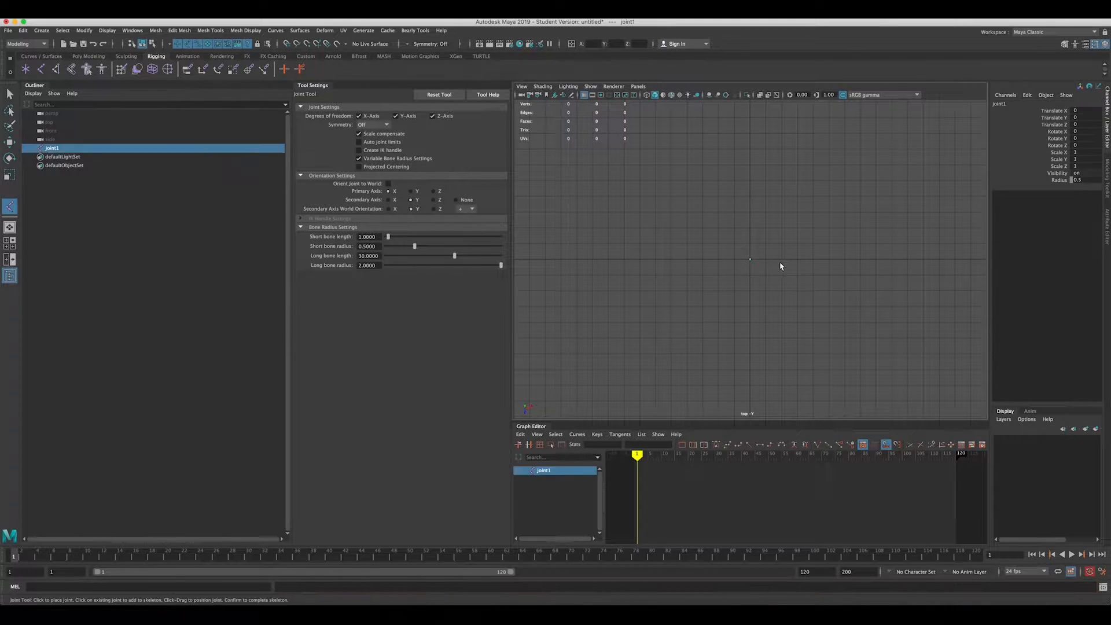
click(798, 260)
click(845, 260)
key(Return)
key(f)
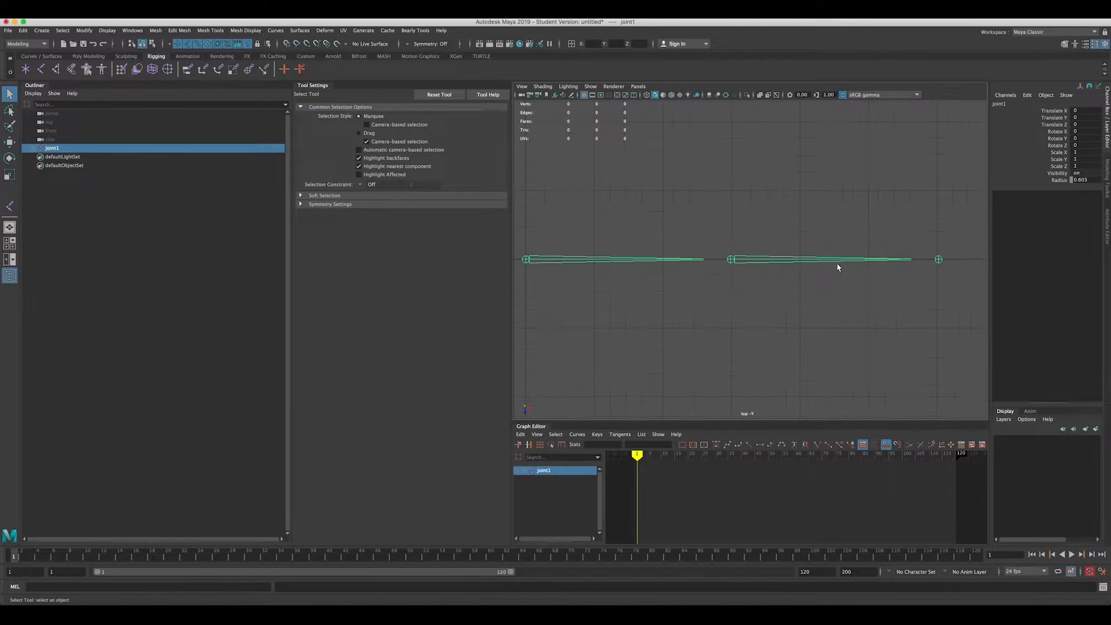
Set the kinematics display preference for joint size to 1.07 and save the preferences
click(133, 30)
mouse_move(174, 114)
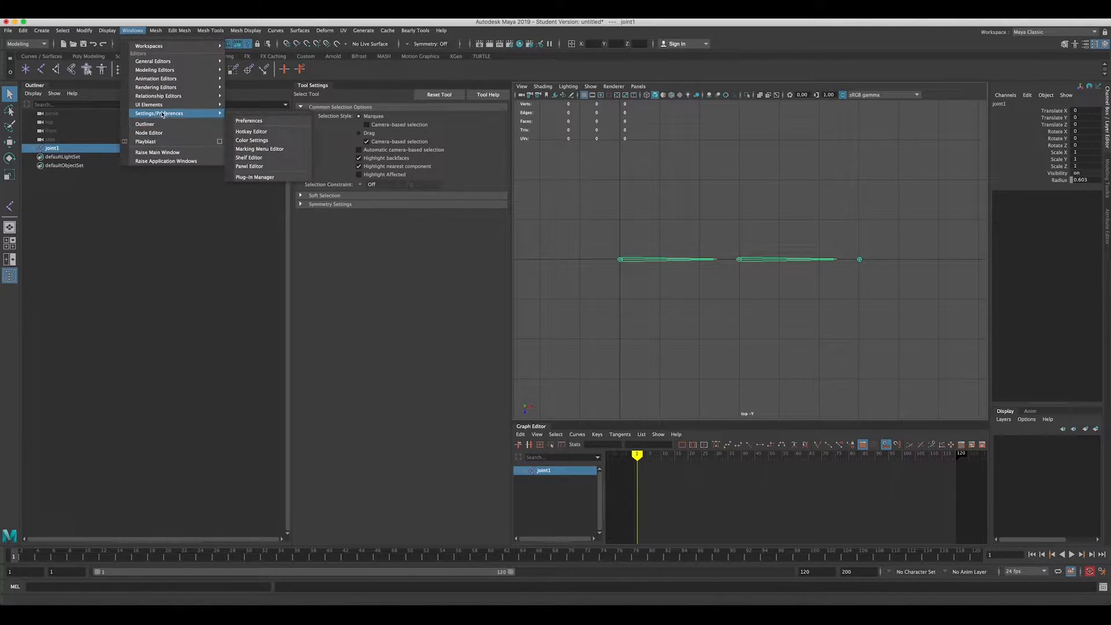
click(272, 121)
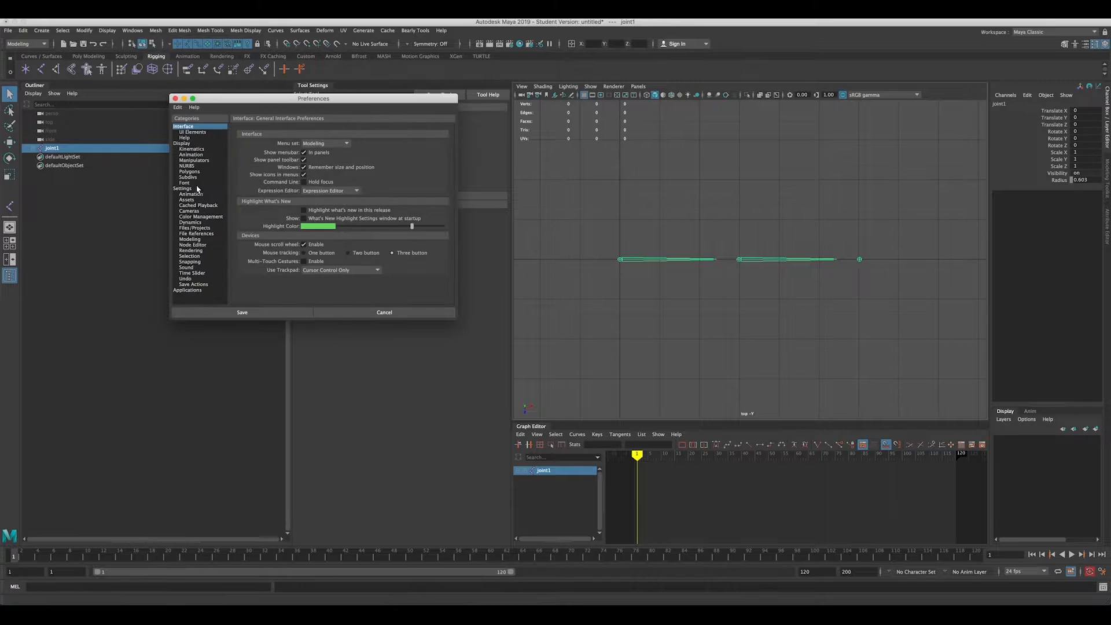
click(191, 149)
drag(349, 145, 361, 143)
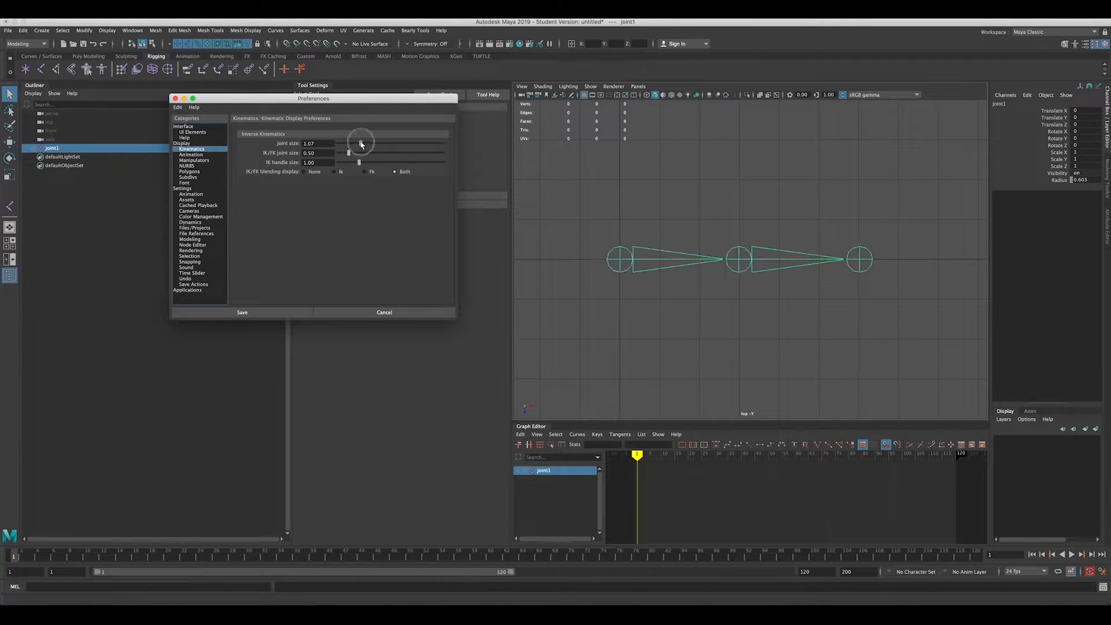
click(261, 312)
scroll(761, 284, down, 3)
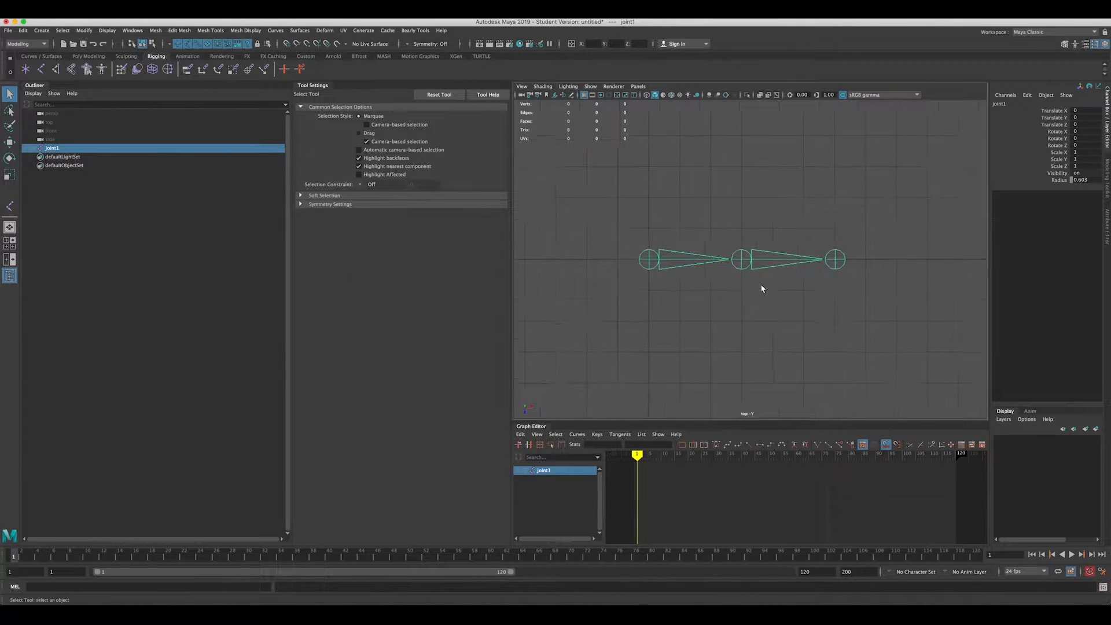
Duplicate the chain's end joint, move the copy about 1 unit farther along X, and parent it under the original end joint
shift+click(33, 148)
click(62, 174)
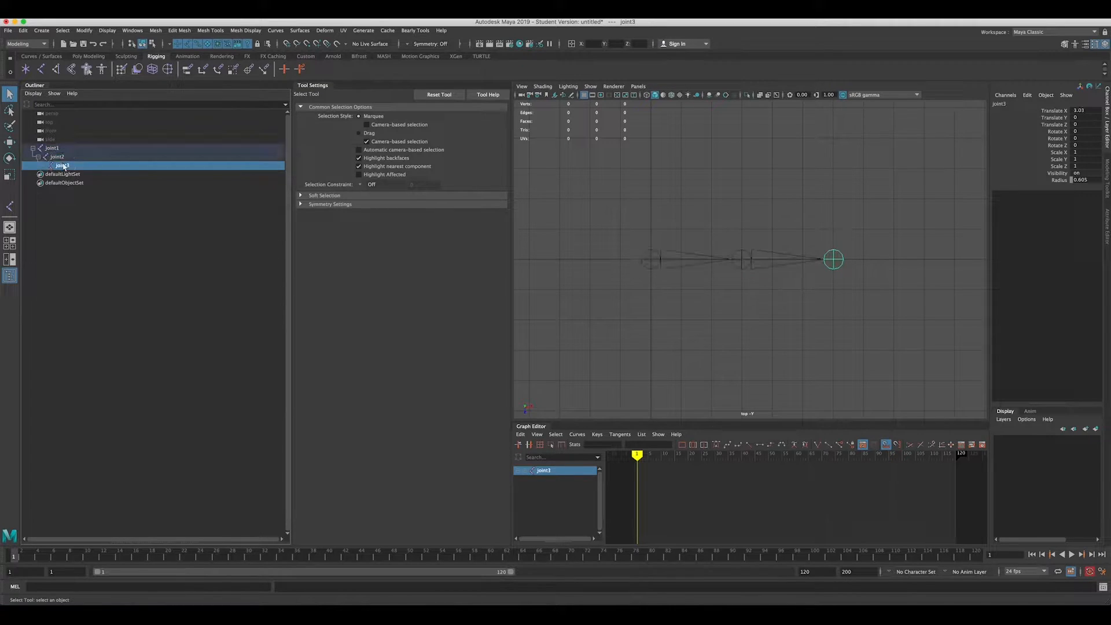
key(w)
drag(863, 261, 895, 260)
key(ctrl+z)
ctrl+click(94, 168)
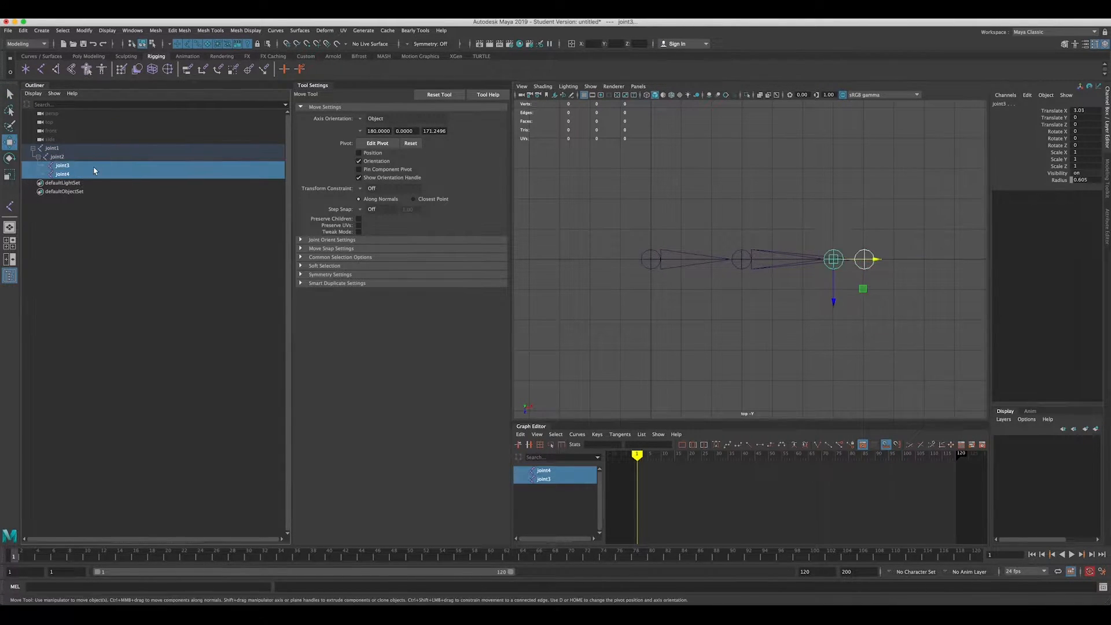
key(p)
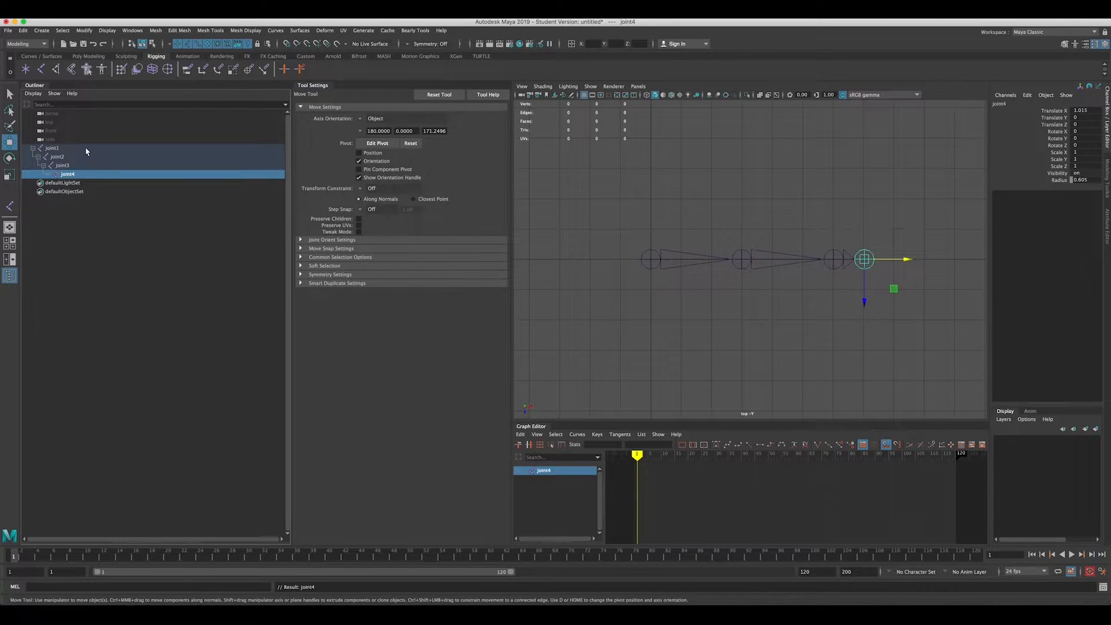
Rename the four joints from root to tip as lUpperArm_result_JNT, lForeArm_result_JNT, lHand_result_JNT and lHandEnd_result_JNT
click(86, 148)
double_click(86, 148)
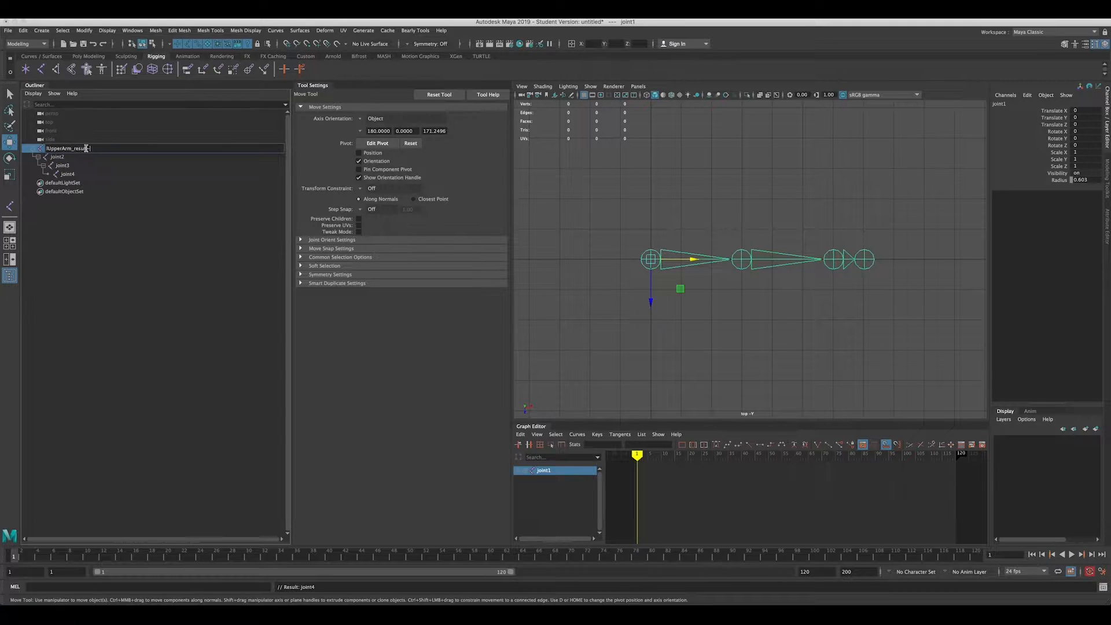
text(lUpperArm_result_JNT)
key(Tab)
text(lFo)
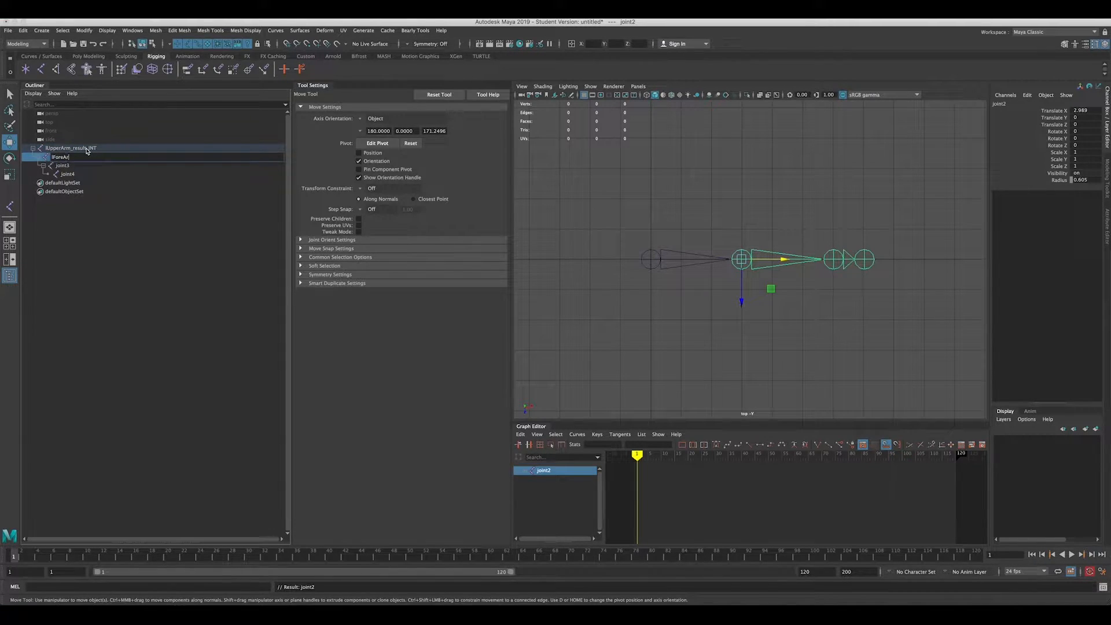
text(reArm_result_JNT)
key(Tab)
text(lHand_result_JNT)
key(Tab)
text(l)
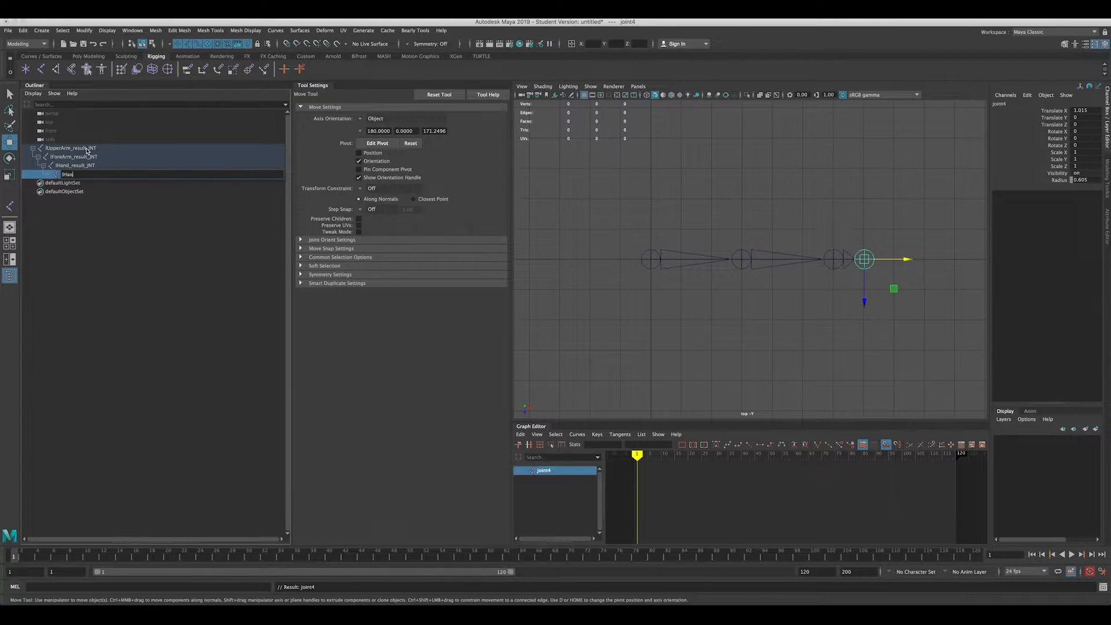
text(HandEnd_result_JNT)
key(Return)
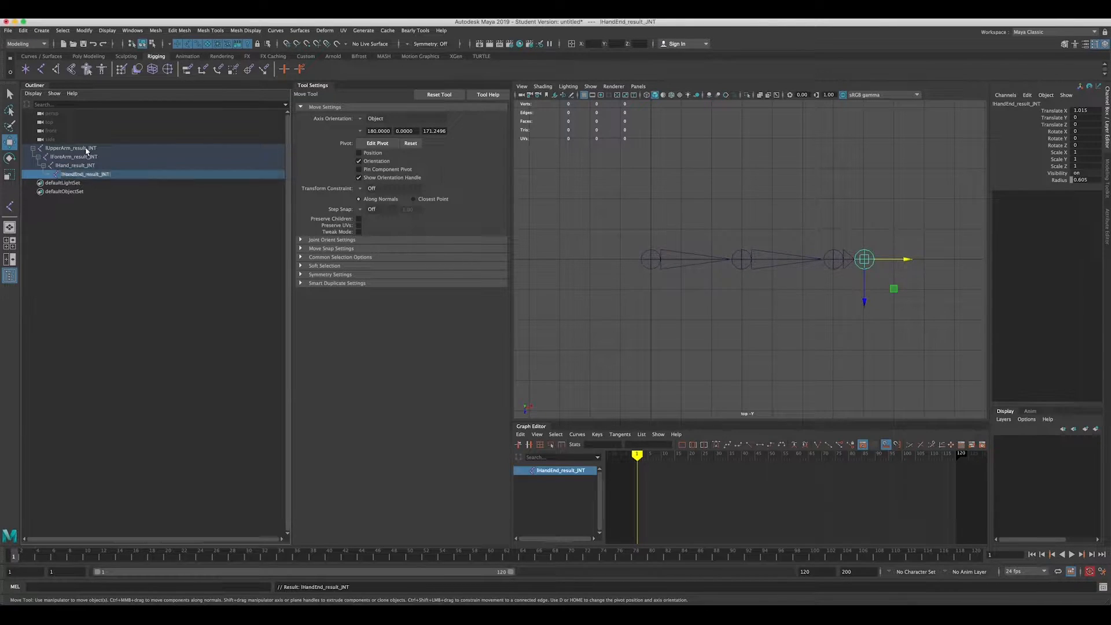
Display the local rotation axes of all four result joints in the perspective view
click(87, 149)
key(space)
key(space)
shift+click(128, 175)
key(space)
drag(669, 173, 852, 280)
alt+drag(794, 235, 728, 221)
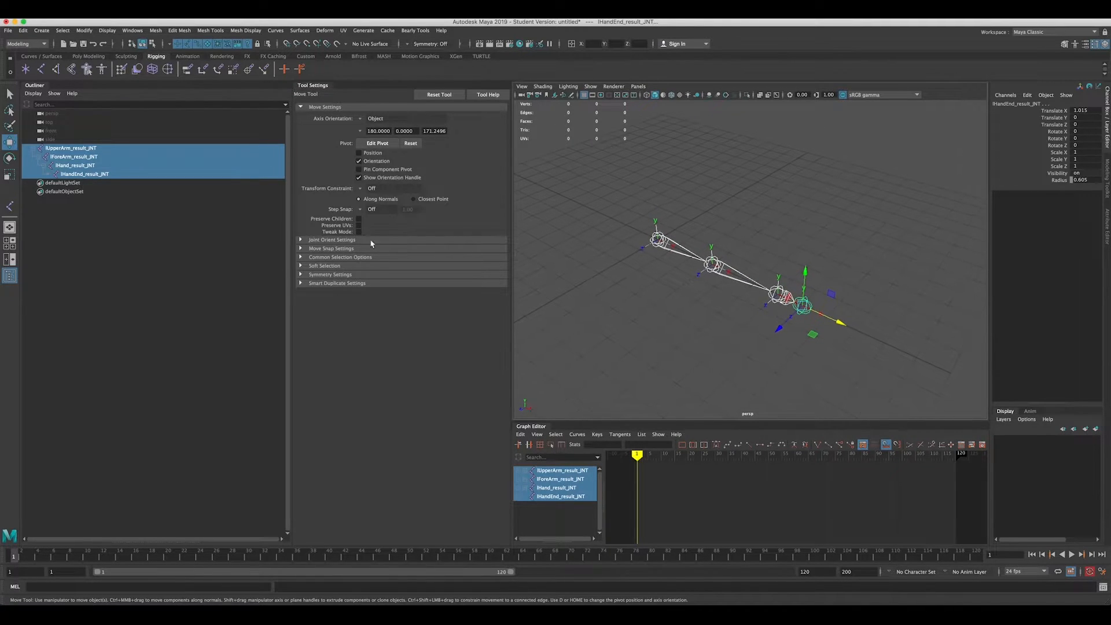
Orient the joint chain from lUpperArm_result_JNT, children included, with X as primary axis and Y as secondary axis
click(114, 150)
key(space)
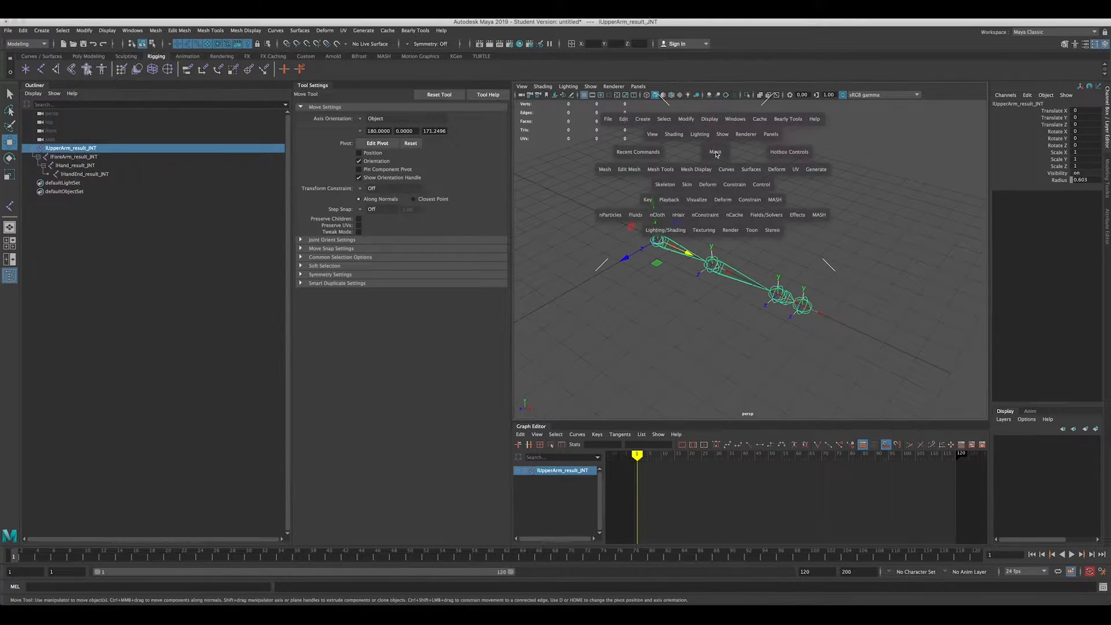
click(667, 188)
click(752, 234)
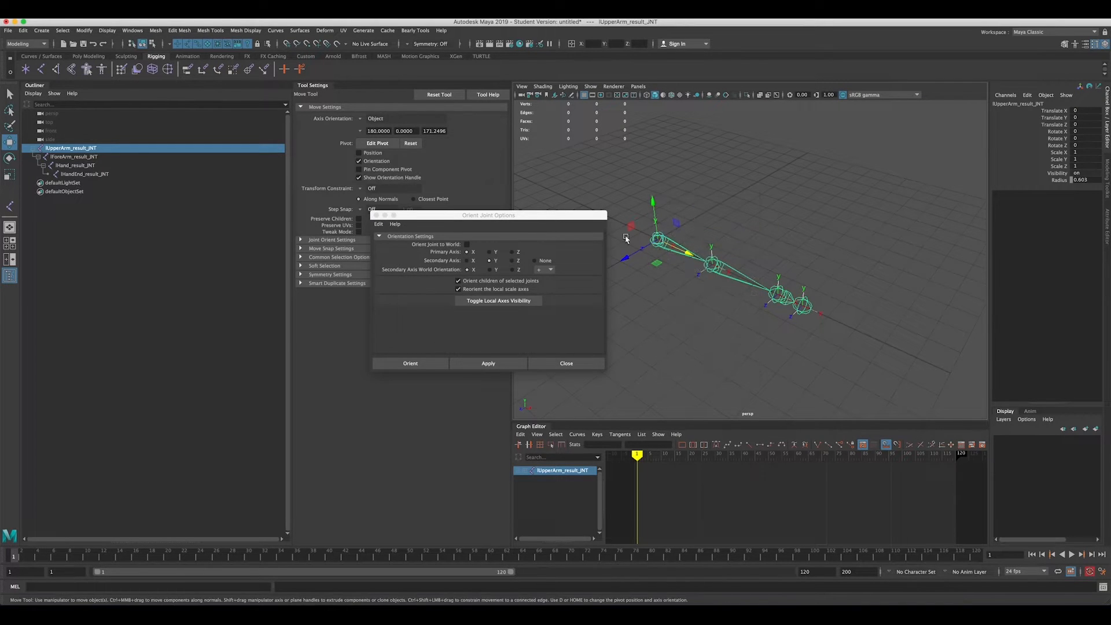
drag(476, 215, 437, 231)
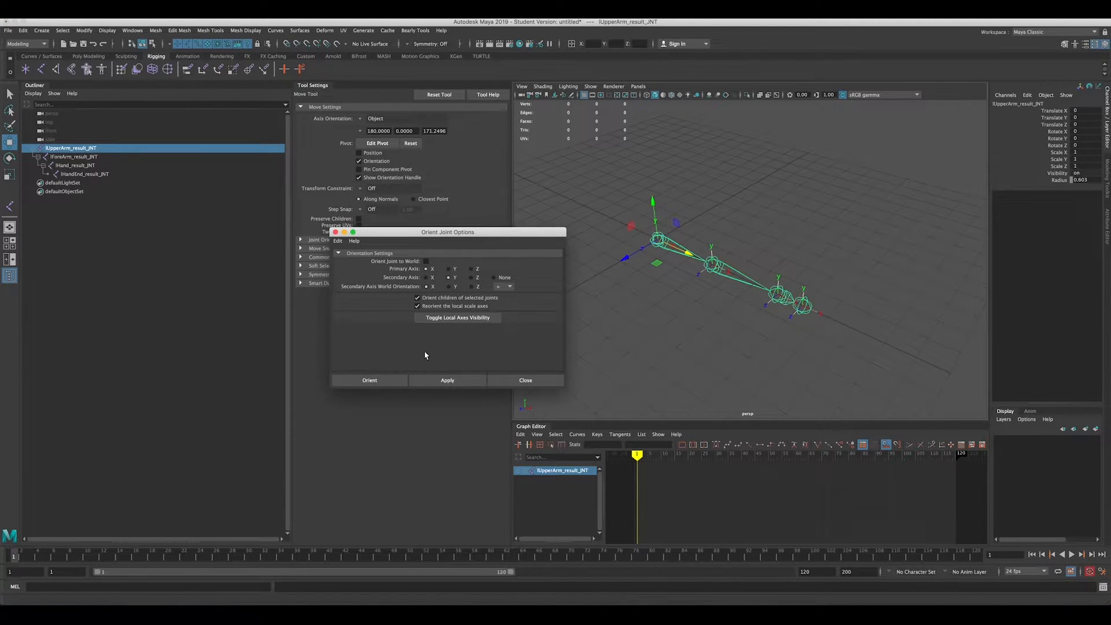
click(369, 380)
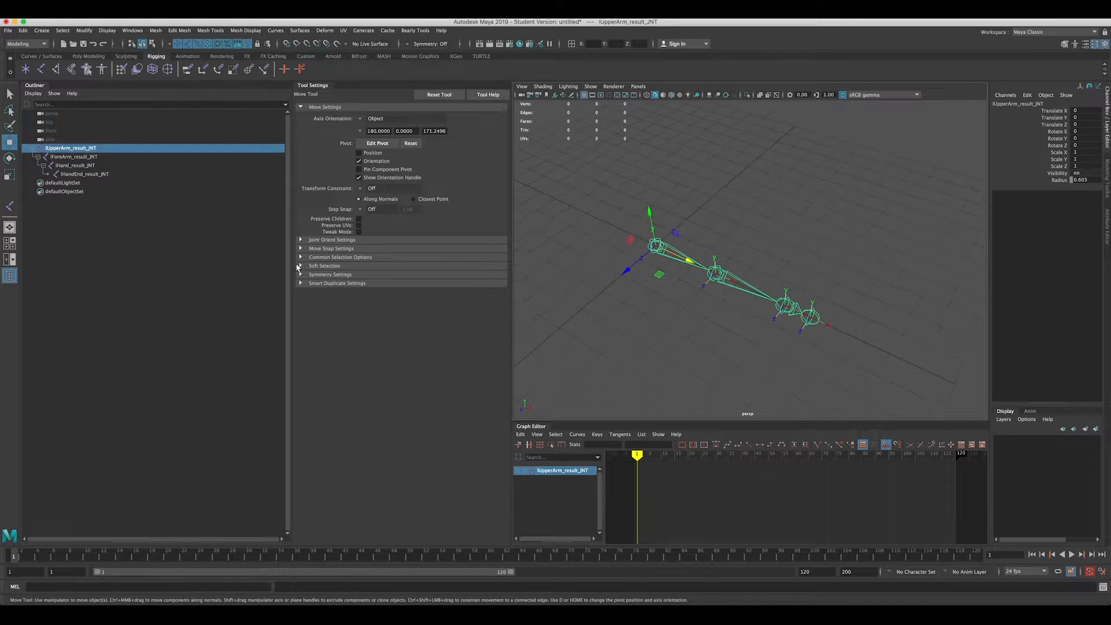
Duplicate the result chain twice and replace "result" with "IK" throughout the second copy's hierarchy
key(ctrl+d)
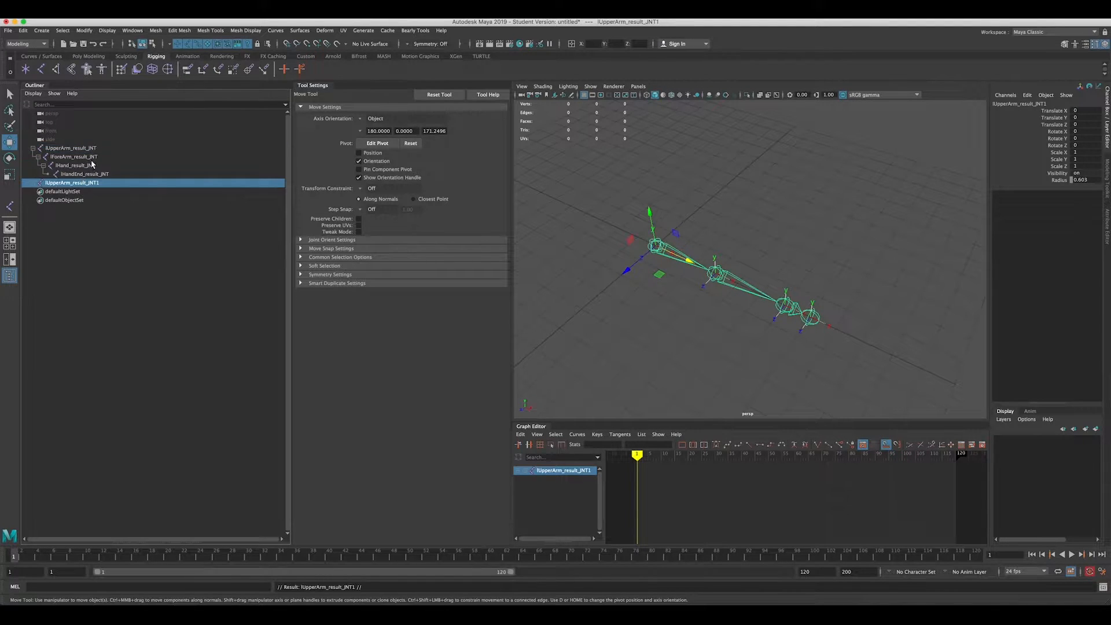
key(ctrl+d)
click(83, 30)
click(122, 175)
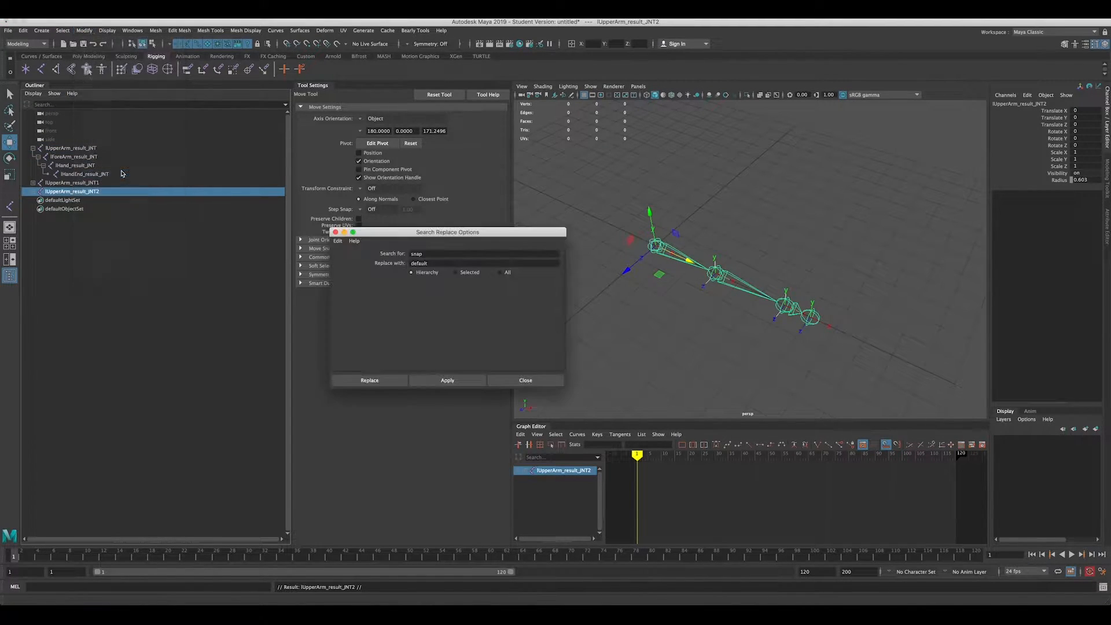
double_click(418, 254)
double_click(425, 262)
text(IK)
click(440, 380)
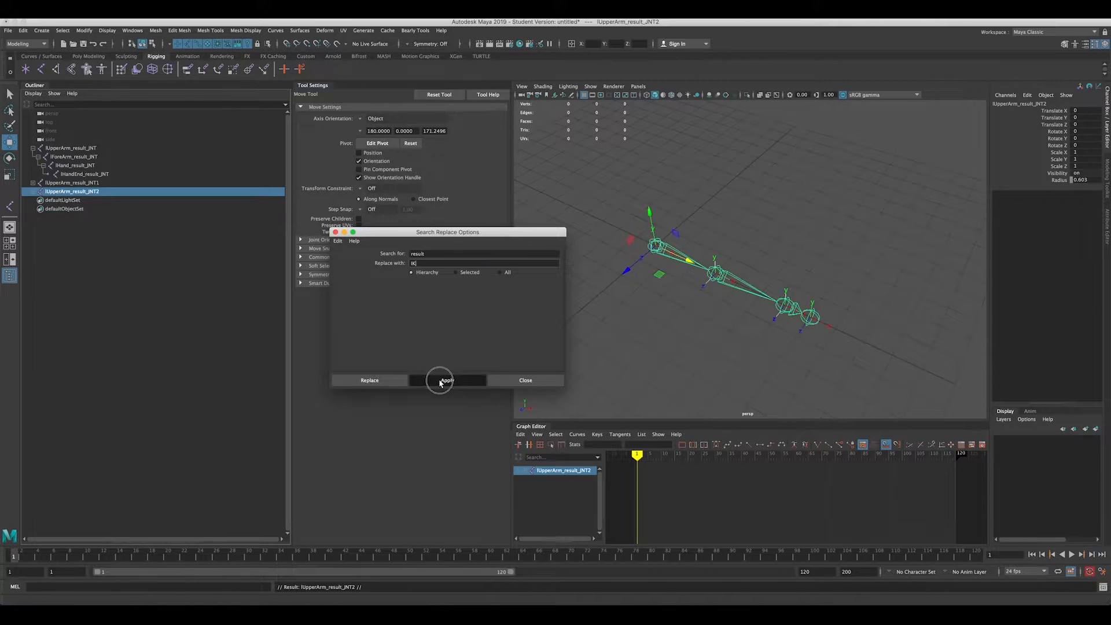
Replace "result" with "FK" in the joint names of the first duplicate chain's hierarchy
click(105, 182)
double_click(429, 263)
text(F)
click(448, 381)
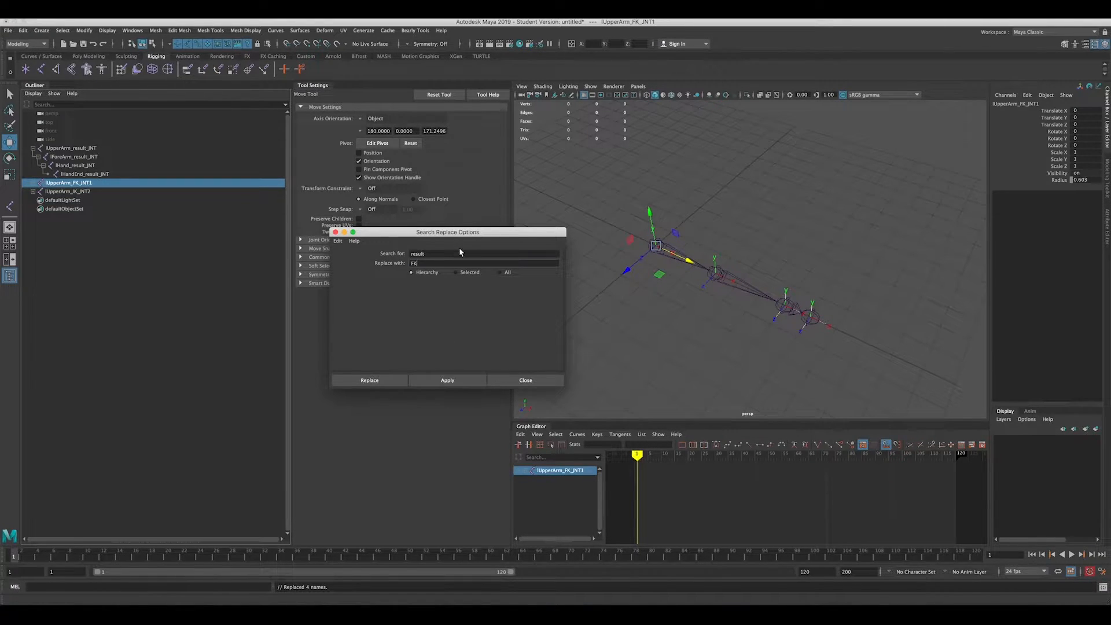
drag(457, 233, 428, 97)
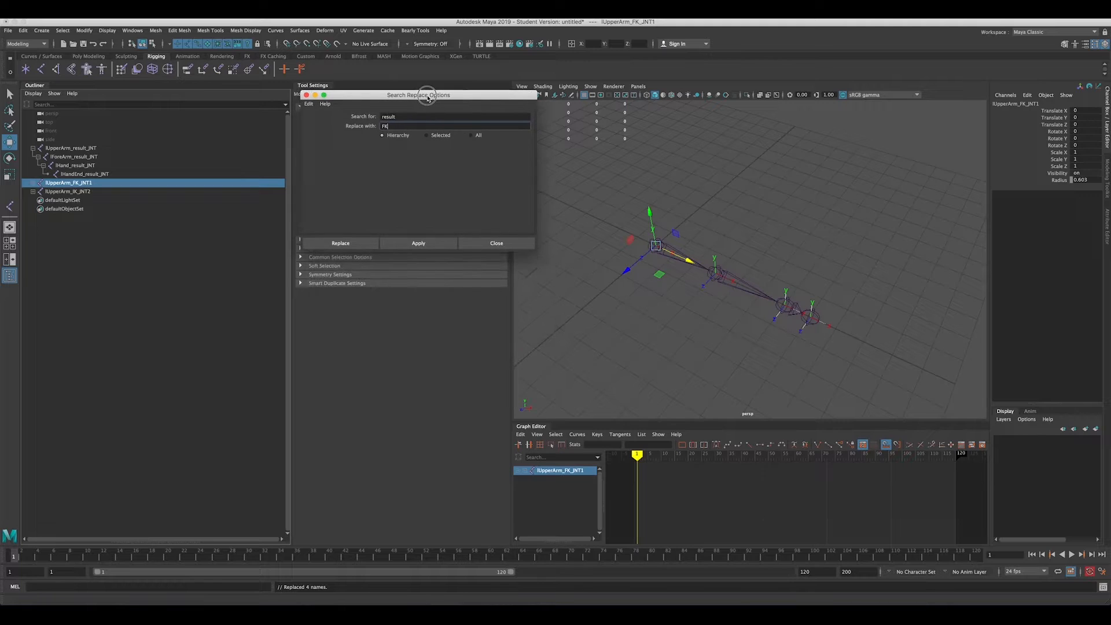
Remove the trailing numbers from the duplicate root joints, naming them lUpperArm_FK_JNT and lUpperArm_IK_JNT
double_click(109, 184)
click(109, 184)
key(BackSpace)
double_click(105, 191)
click(105, 192)
key(BackSpace)
key(Return)
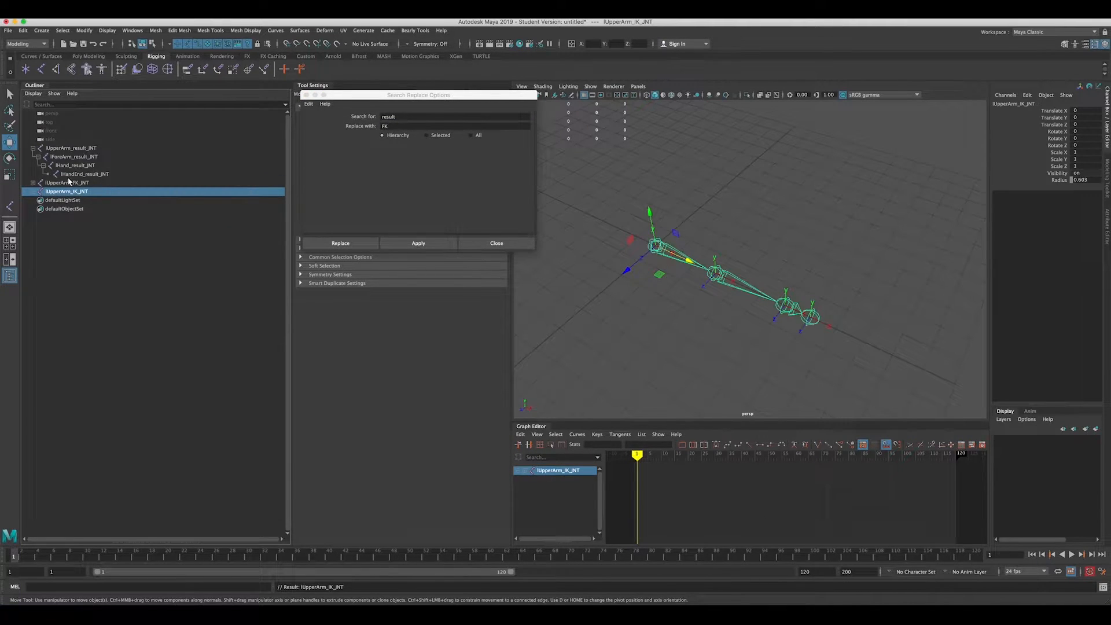
Create a NURBS circle at the origin and name it lUpperArm_FK_CTRL
click(31, 57)
click(25, 70)
double_click(69, 200)
key(BackSpace)
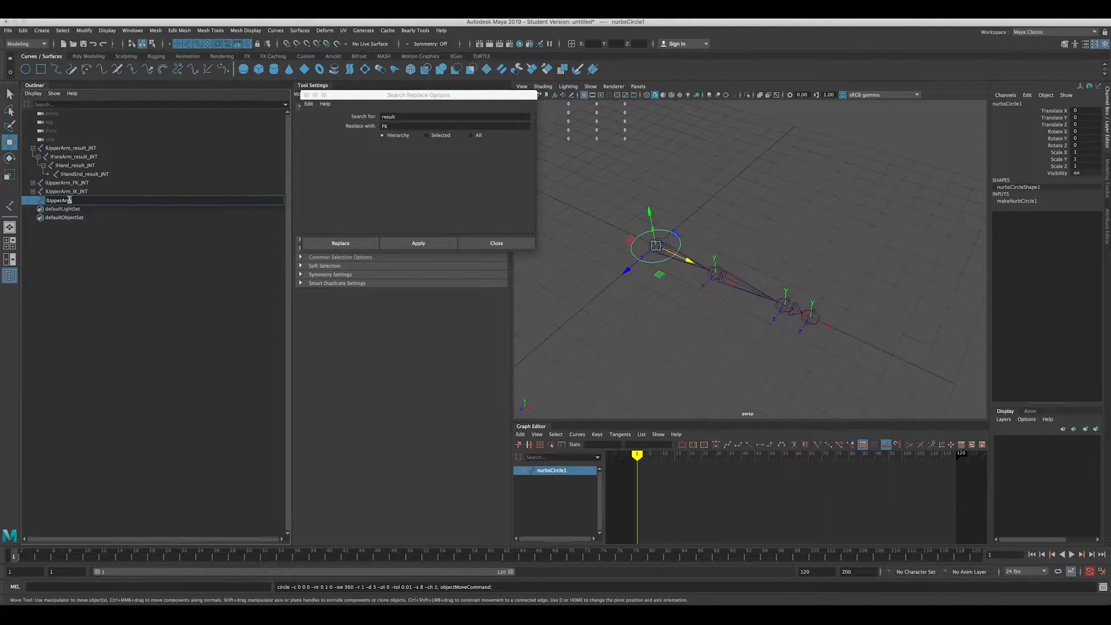
text(lUpperArm_FK_CTRL)
key(Return)
Duplicate the upper arm control circle and rename the copy lForeArm_FK_CTRL
key(super+d)
double_click(74, 212)
click(120, 213)
key(BackSpace)
click(63, 210)
key(BackSpace)
key(BackSpace)
key(BackSpace)
key(BackSpace)
key(BackSpace)
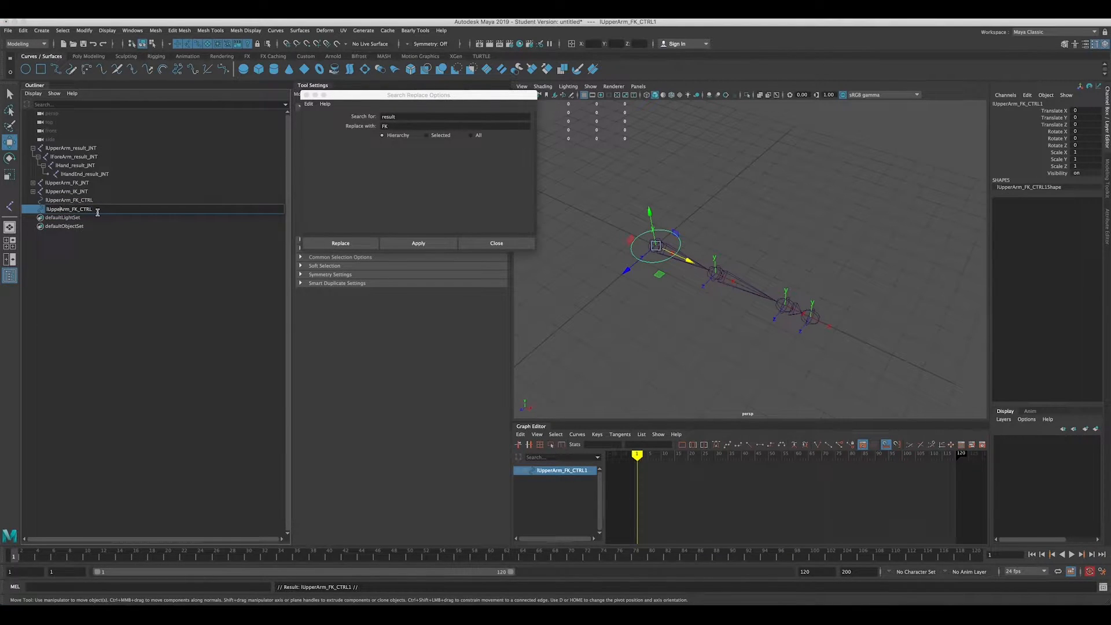
text(Fore)
key(Return)
Duplicate the forearm control circle and rename the copy lHandArm_FK_CTRL
key(super+d)
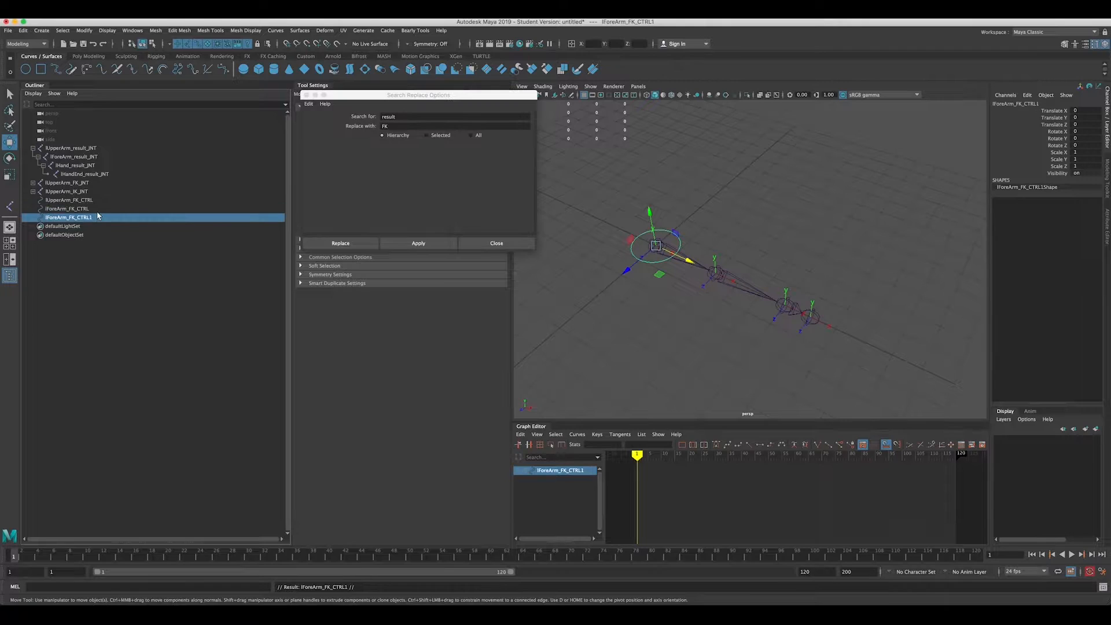
double_click(93, 217)
click(93, 217)
key(BackSpace)
click(58, 218)
key(BackSpace)
key(BackSpace)
key(BackSpace)
key(BackSpace)
text(Hand)
key(Return)
Parent the hand, forearm and upper arm FK controls under their matching FK joints
shift+click(32, 183)
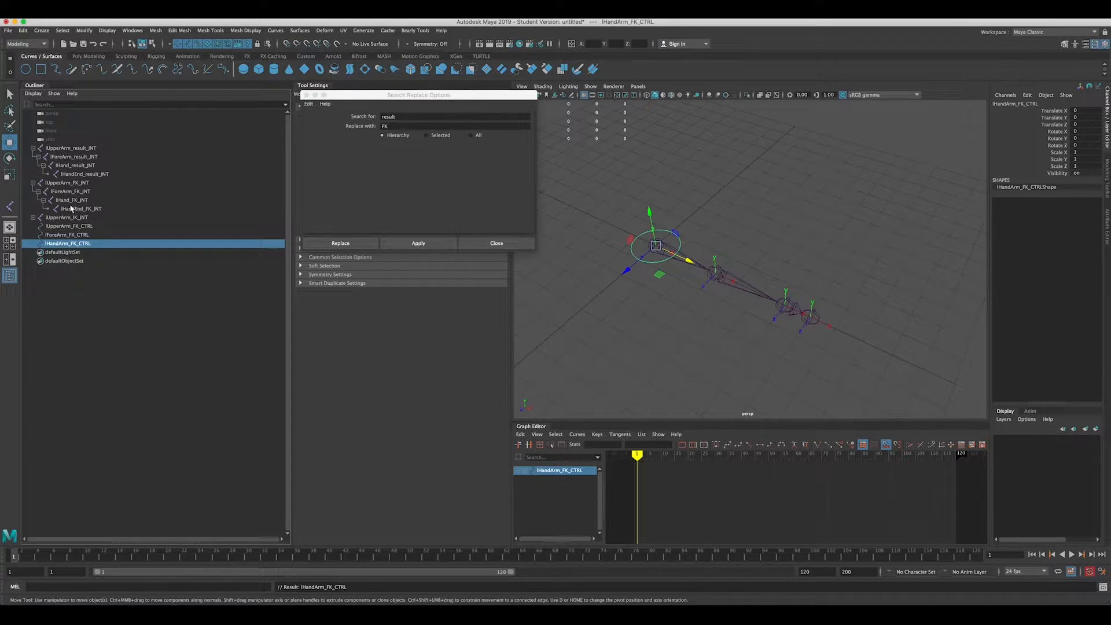
ctrl+click(71, 200)
key(p)
click(74, 243)
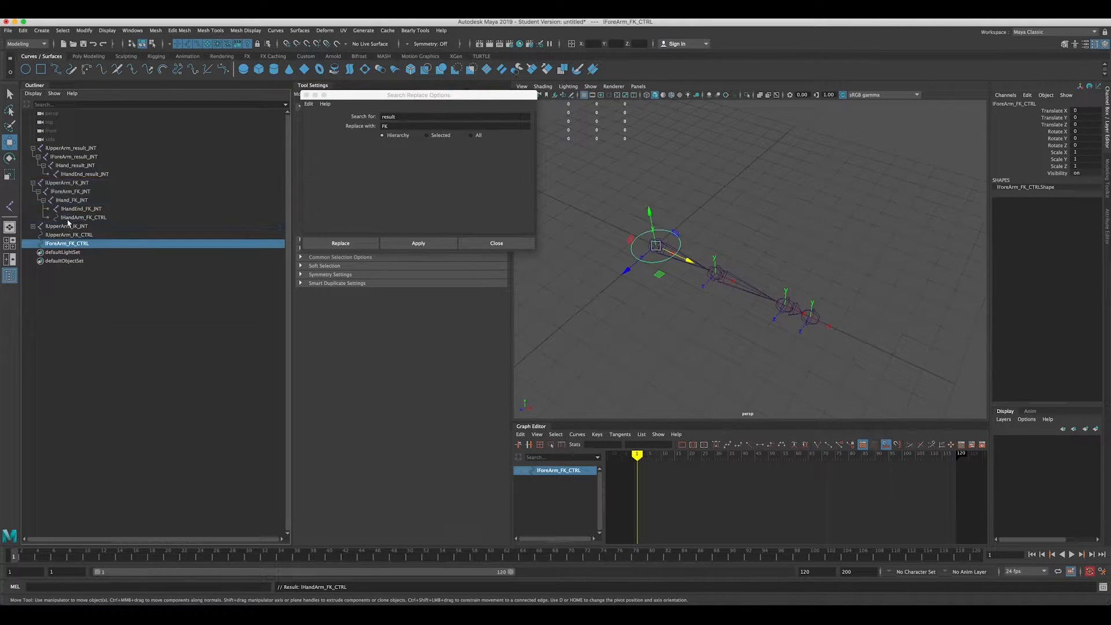
ctrl+click(69, 191)
key(p)
click(75, 244)
ctrl+click(68, 184)
key(p)
Zero the translations of the three FK controls to snap them to their joints, and set their Rotate Z to 90
click(82, 218)
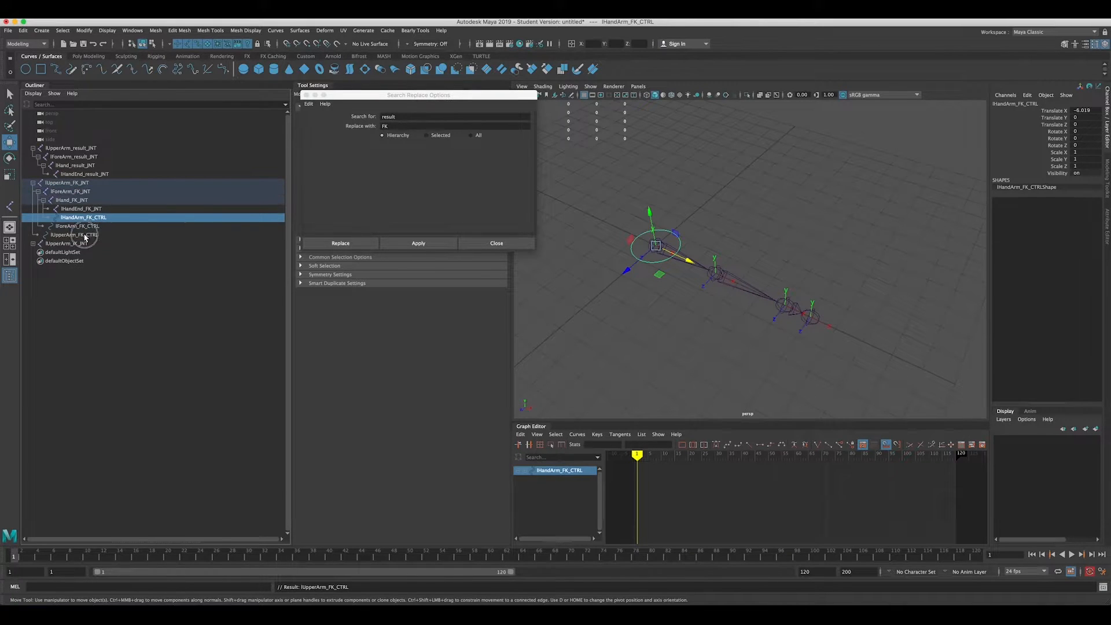
shift+click(86, 236)
drag(1089, 110, 1081, 129)
text(0)
key(Return)
click(1082, 145)
text(90)
key(Return)
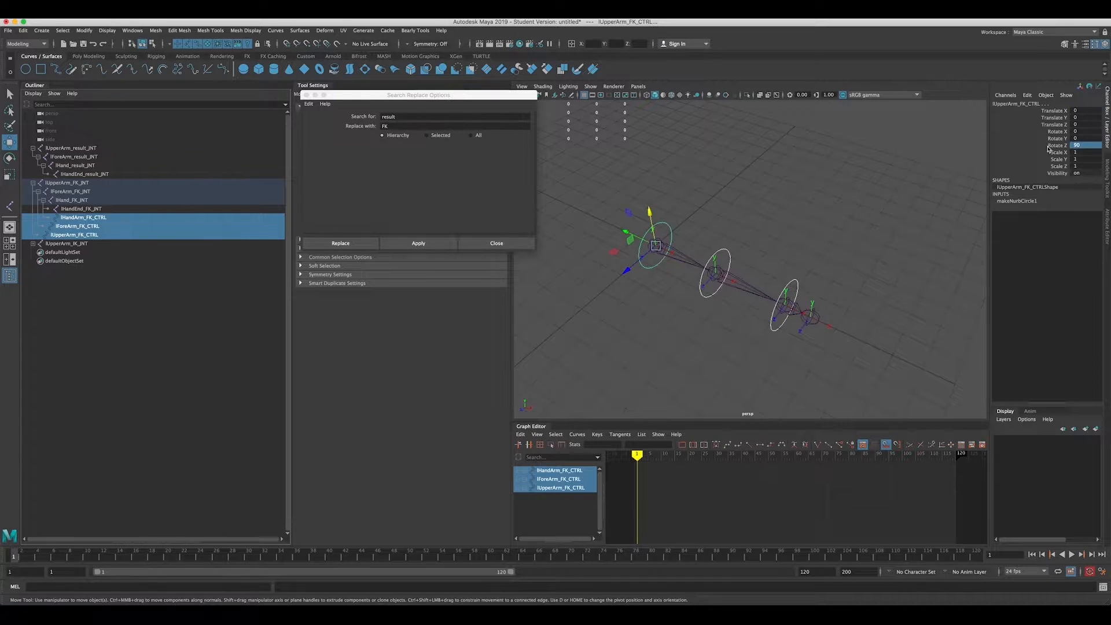
Delete the history and freeze the transformations of the three FK controls
click(88, 56)
click(239, 69)
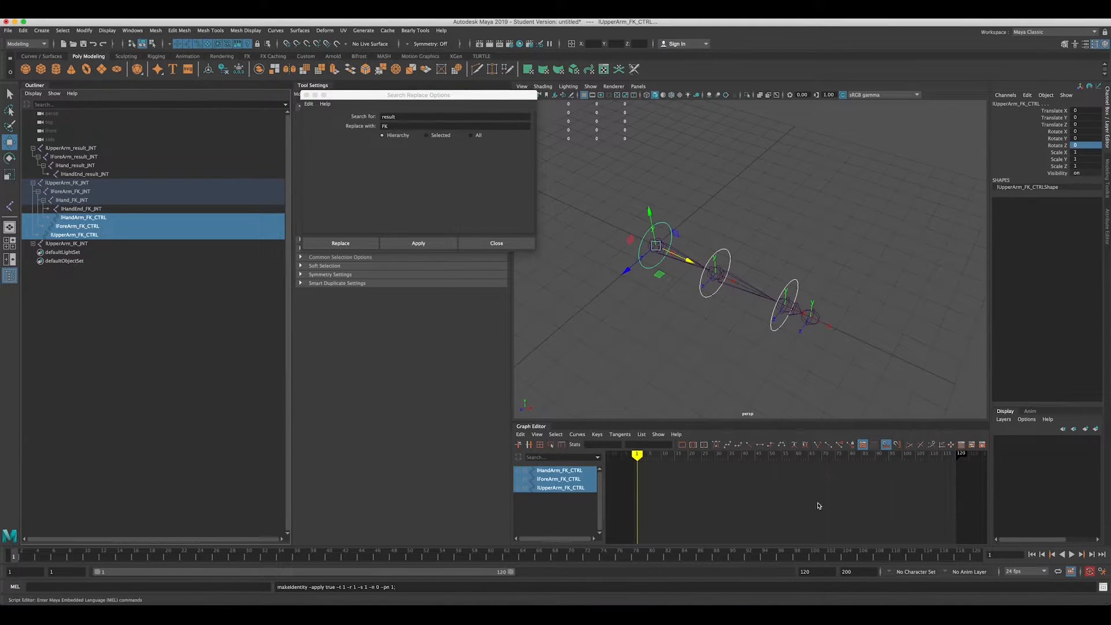
Run the Python offset-group script on the three selected FK controls to wrap each in an offset group and a parent group
click(1104, 587)
click(371, 444)
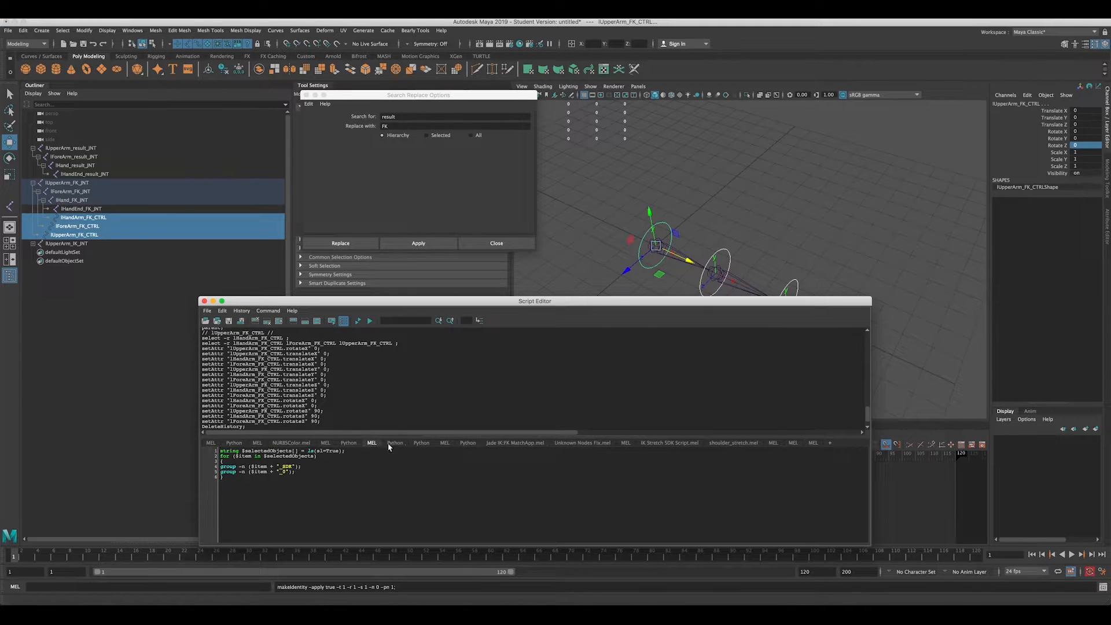
click(421, 443)
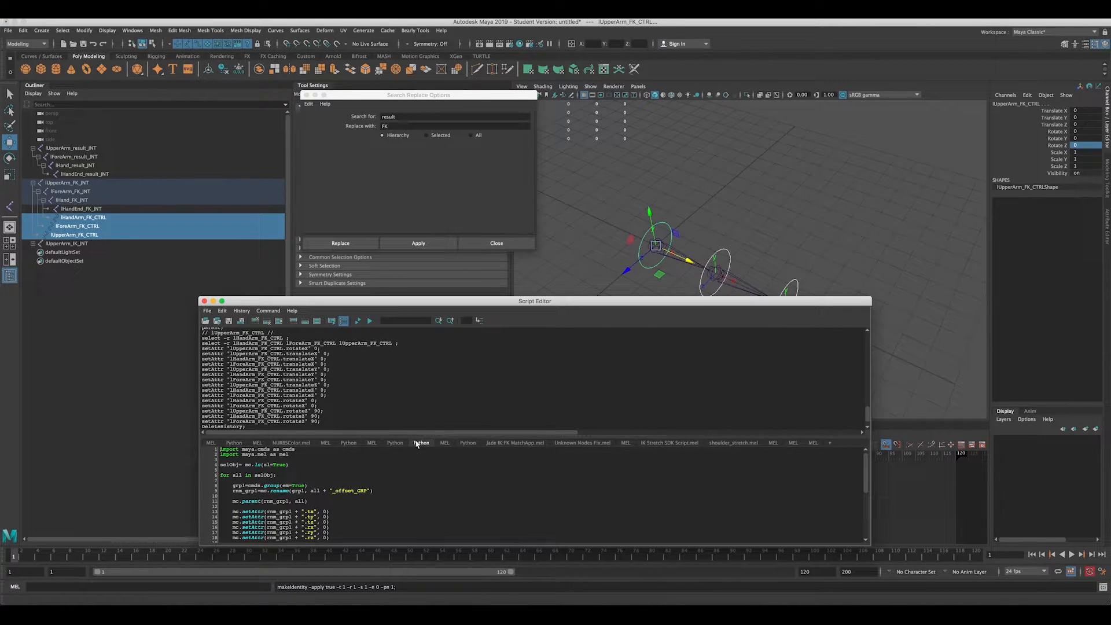
click(358, 321)
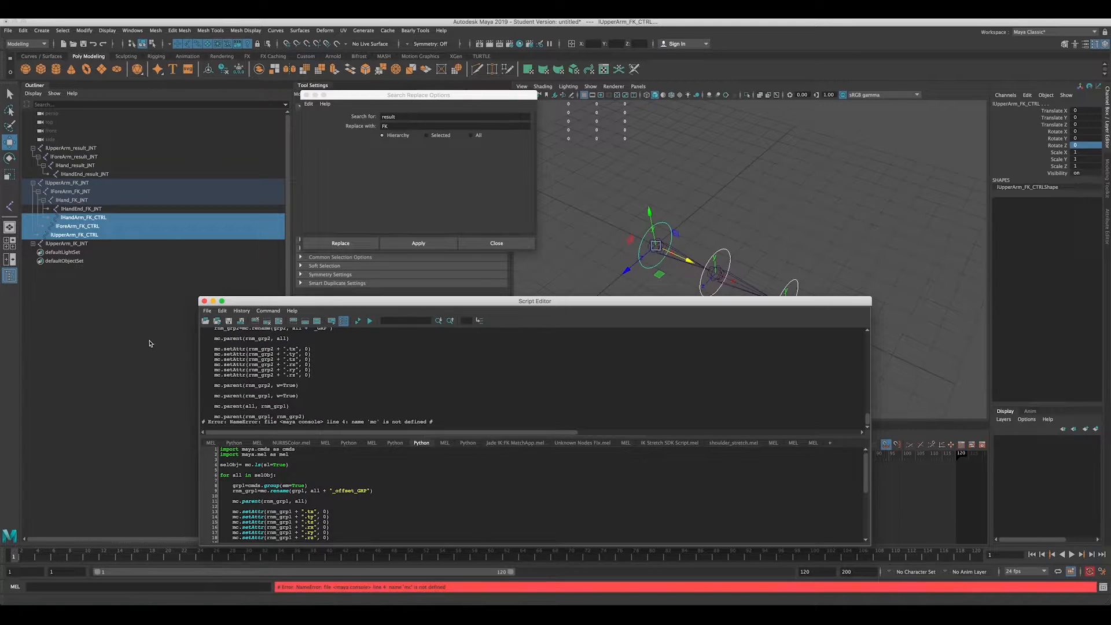
click(394, 444)
click(358, 322)
click(421, 444)
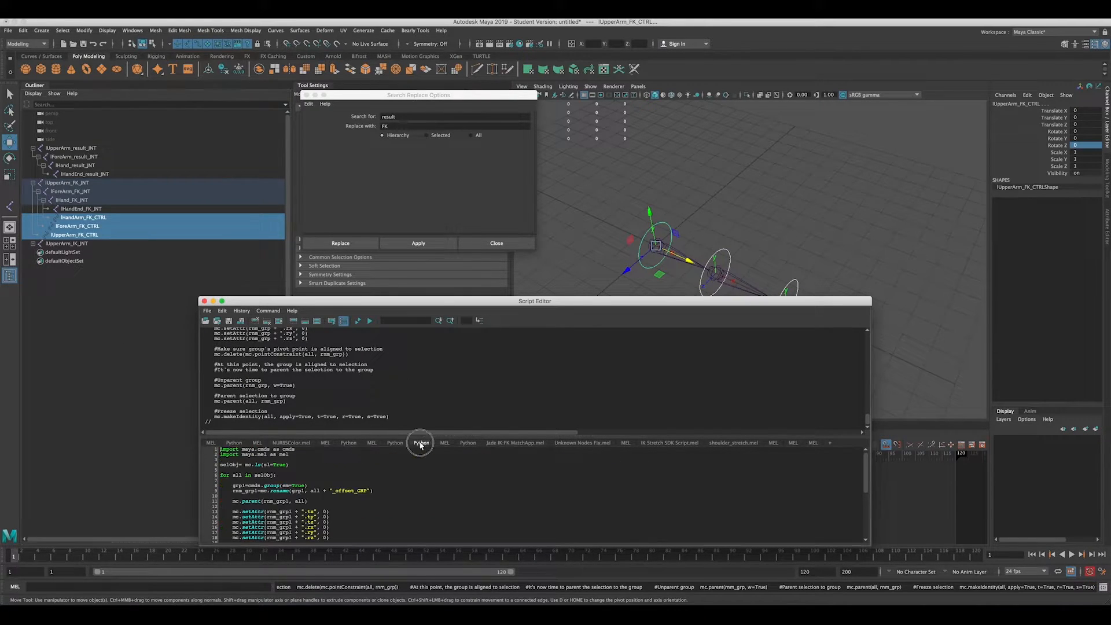
click(358, 321)
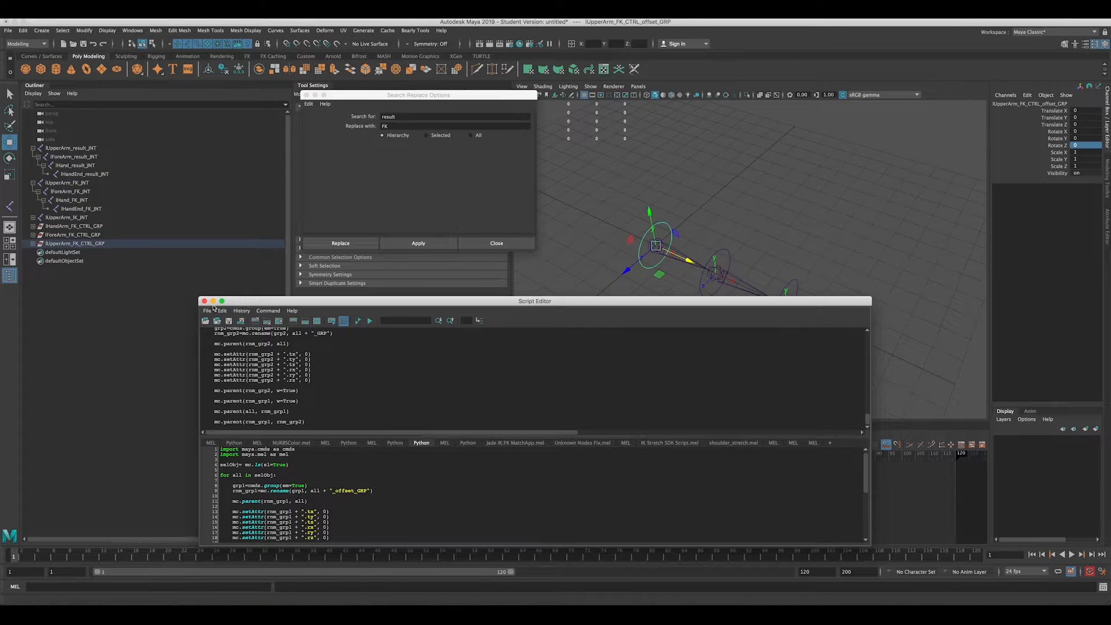
click(205, 301)
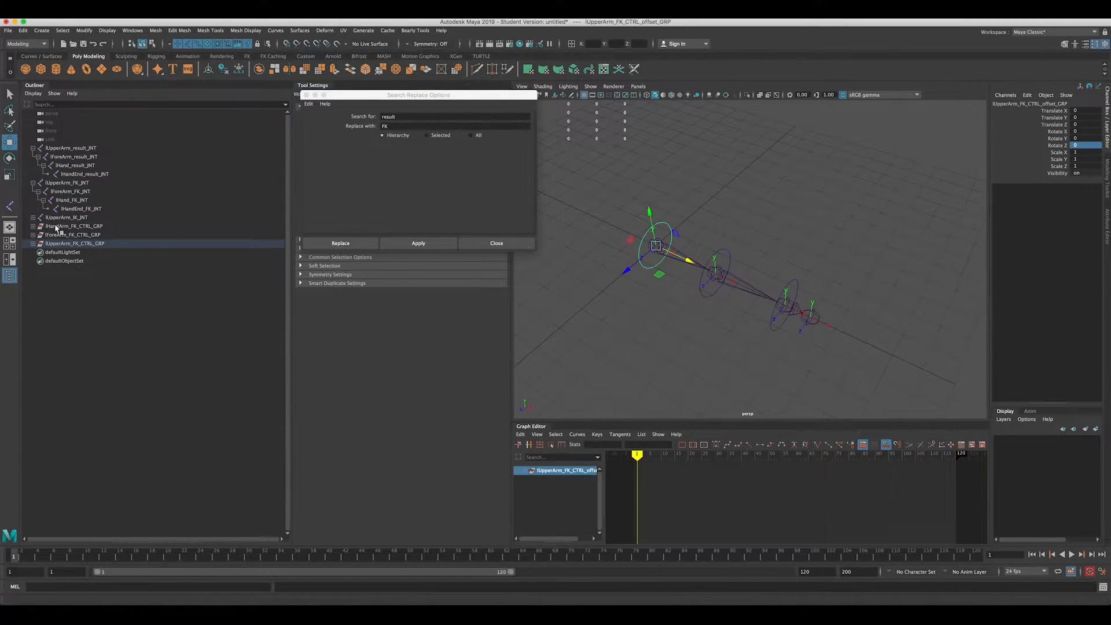
Rename the hand's FK control curve inside its new groups as lHand_FK_CTRL
shift+click(33, 226)
double_click(78, 243)
click(77, 243)
key(BackSpace)
key(BackSpace)
key(BackSpace)
key(Return)
Rename the hand control's offset group as lHand_FK_CTRL_offset_GRP and its parent group as lHand_FK_CTRL_GRP
double_click(75, 235)
click(75, 235)
key(BackSpace)
key(BackSpace)
key(BackSpace)
key(Return)
double_click(69, 226)
click(70, 226)
key(BackSpace)
key(BackSpace)
key(BackSpace)
key(Return)
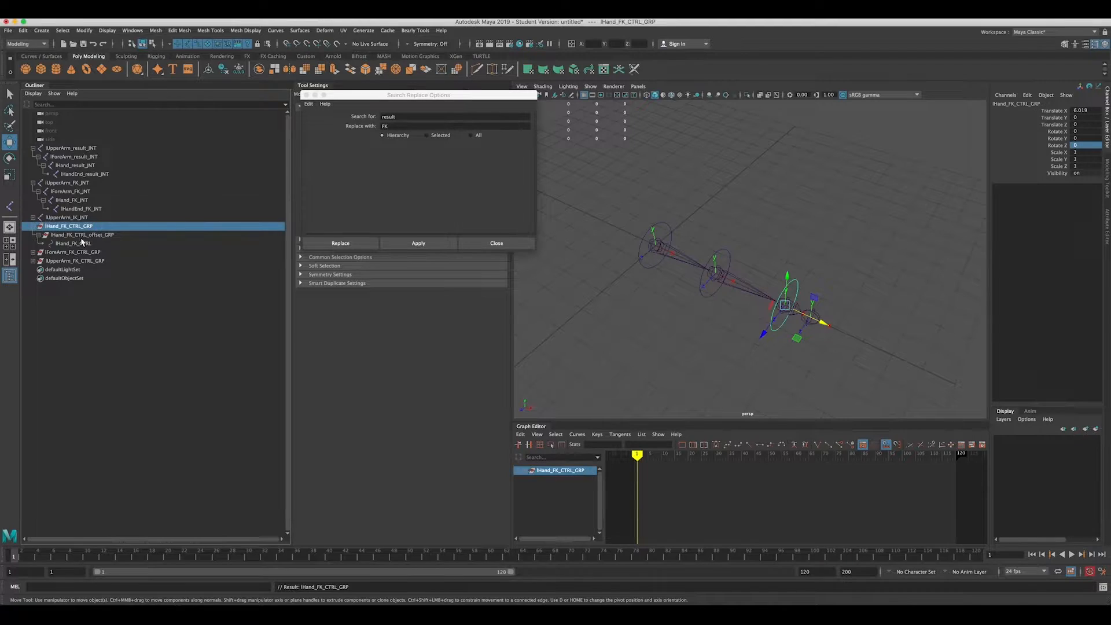
Parent lHand_FK_CTRL_GRP under lForeArm_FK_CTRL, and lForeArm_FK_CTRL_GRP under lUpperArm_FK_CTRL
click(33, 261)
click(33, 253)
ctrl+click(66, 270)
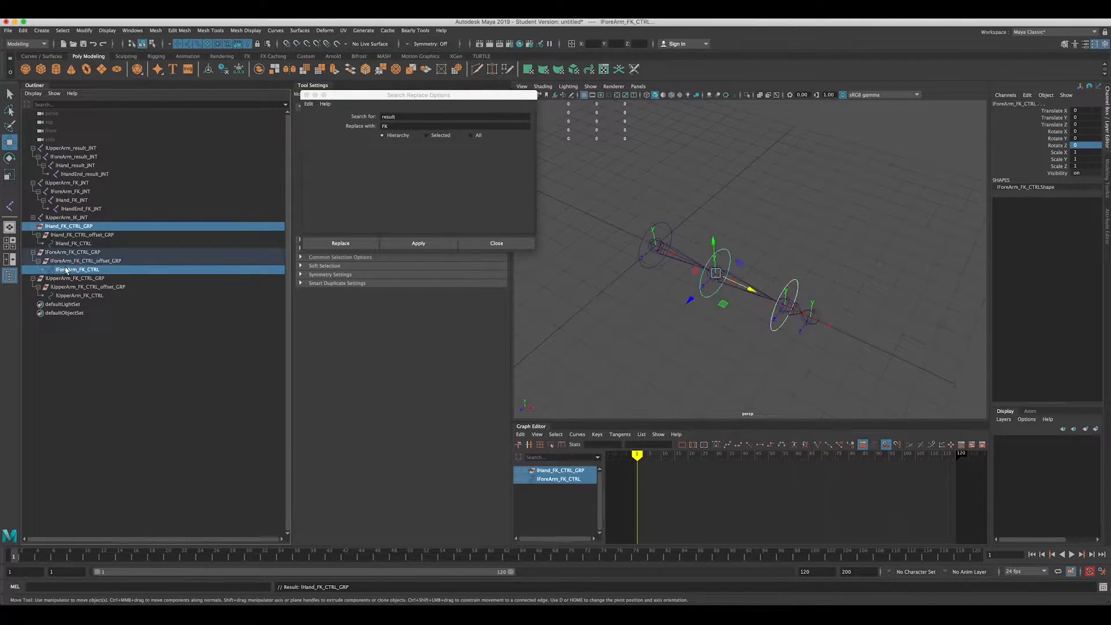
key(p)
click(65, 226)
ctrl+click(70, 278)
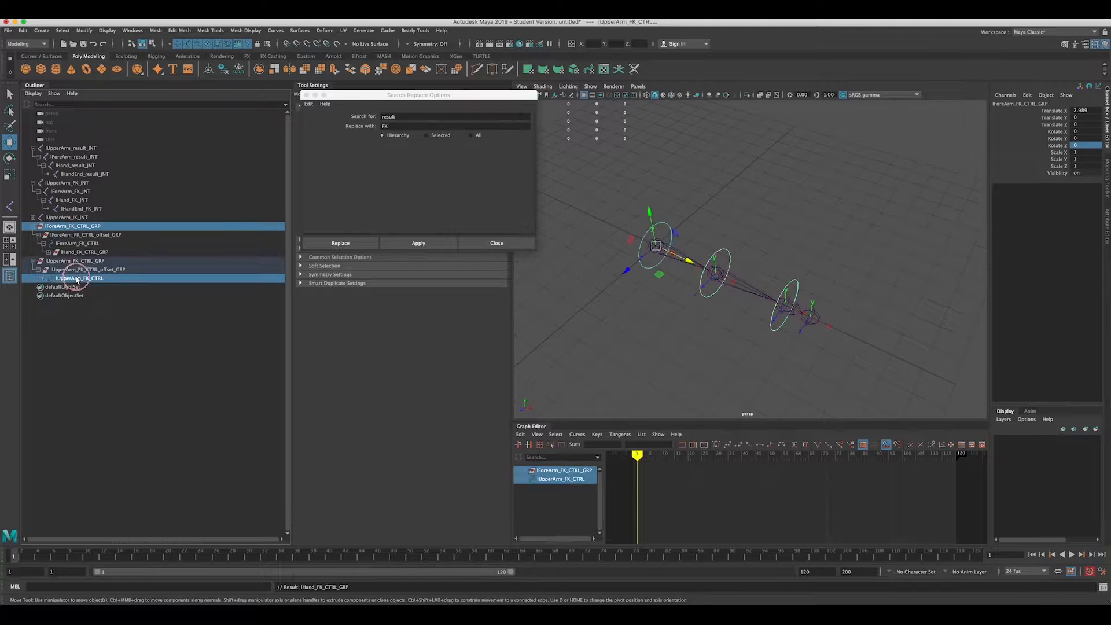
key(p)
shift+click(50, 253)
Parent-constrain lHand_FK_JNT to lHand_FK_CTRL with Maintain Offset enabled
click(103, 296)
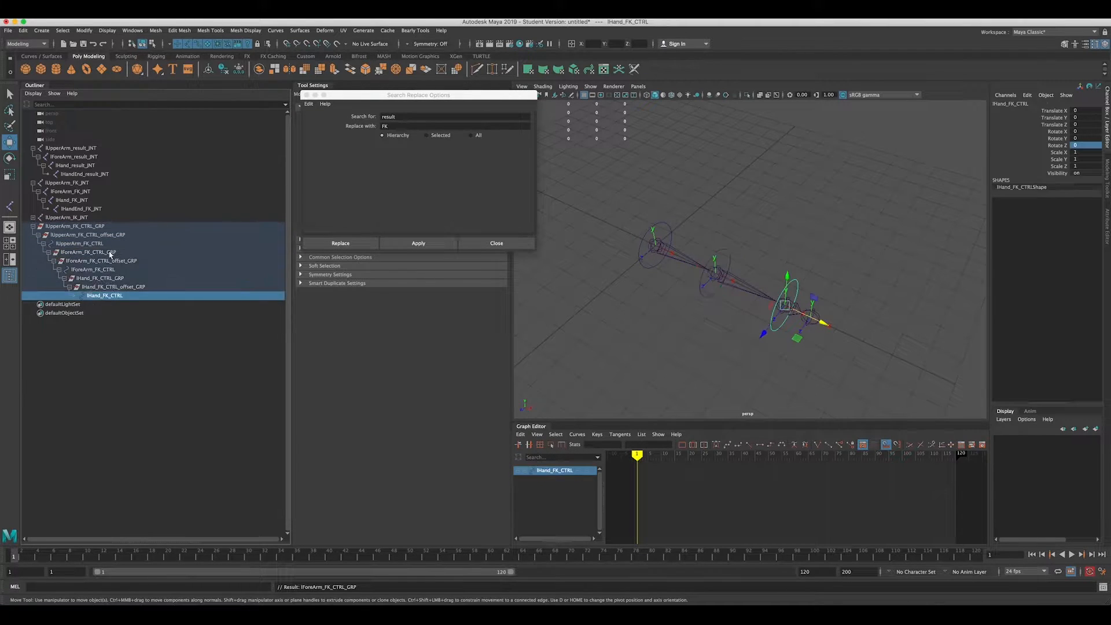
ctrl+click(79, 200)
key(space)
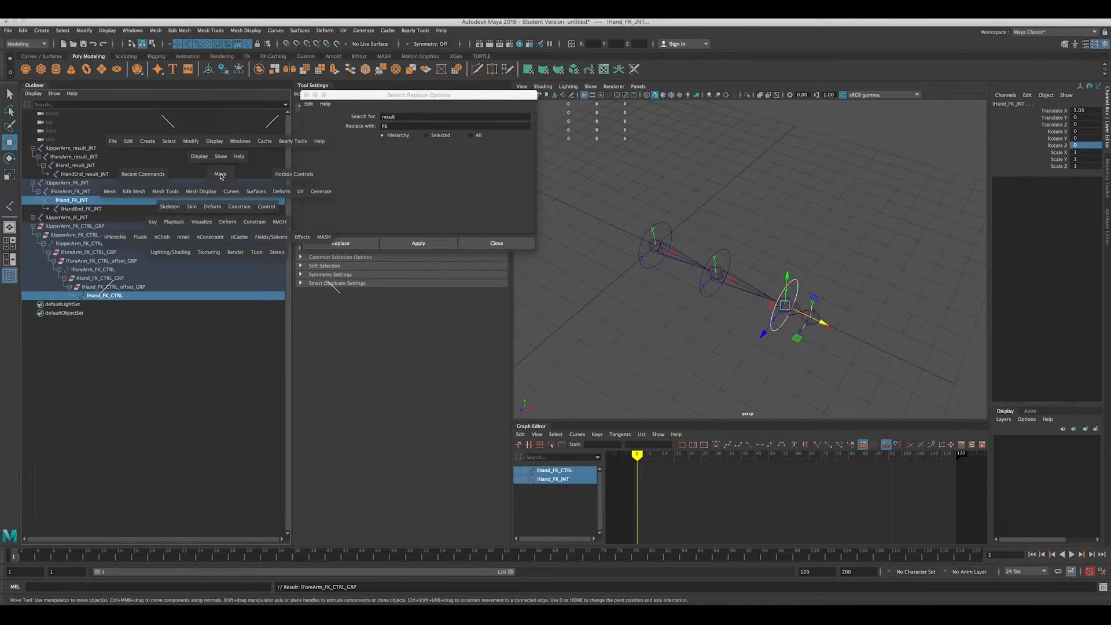
click(234, 212)
click(316, 233)
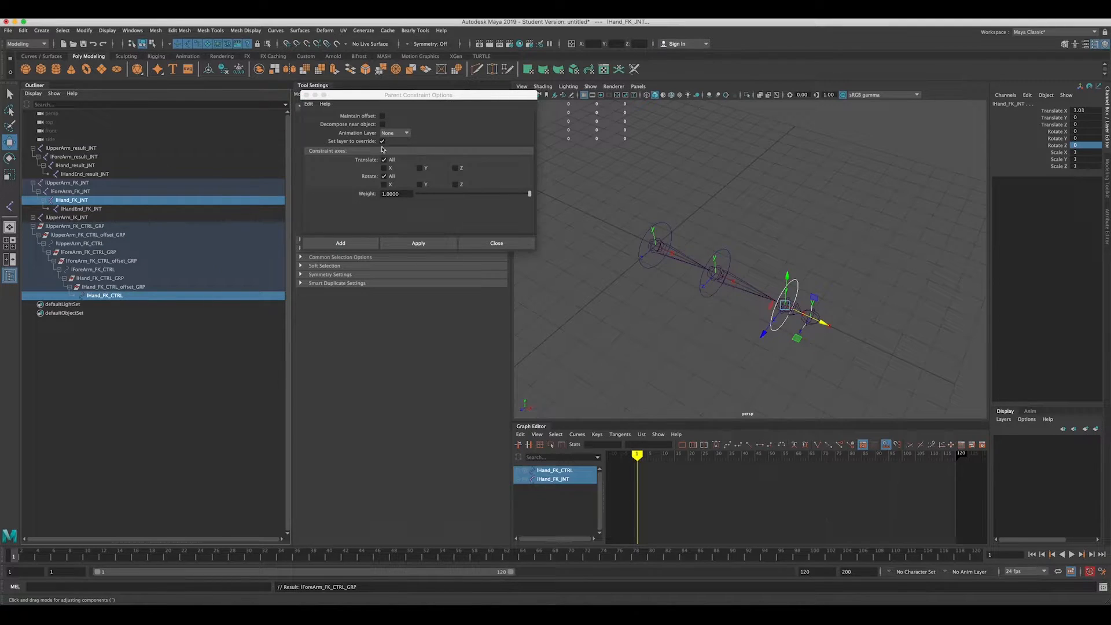
click(382, 116)
click(356, 240)
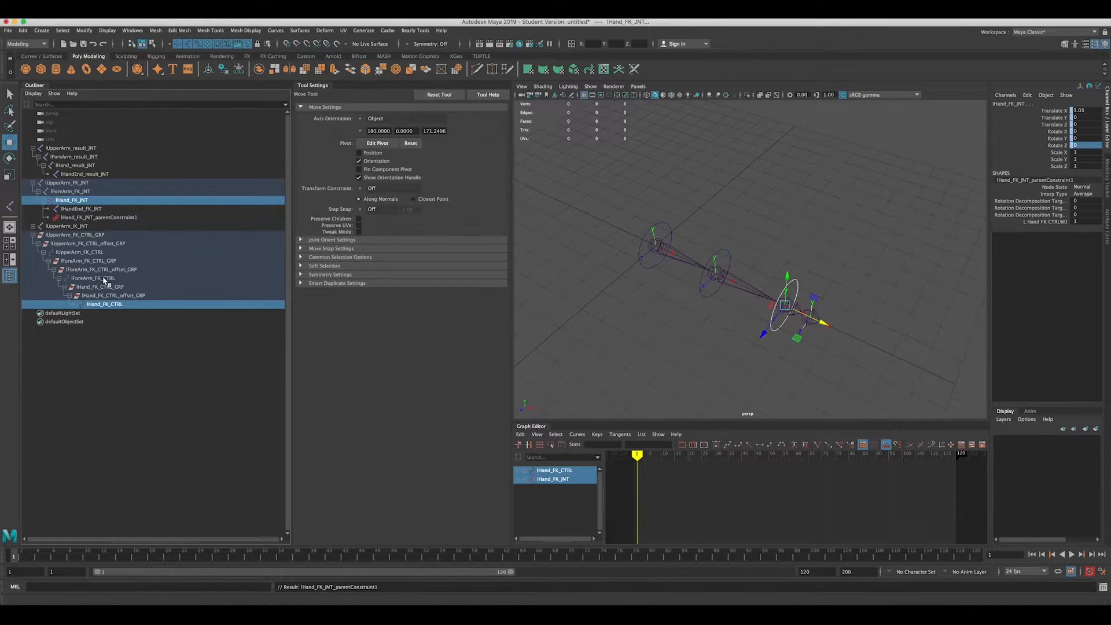
Apply the same parent constraint from the forearm and upper arm FK controls to their matching FK joints
click(95, 278)
ctrl+click(66, 193)
key(g)
click(87, 261)
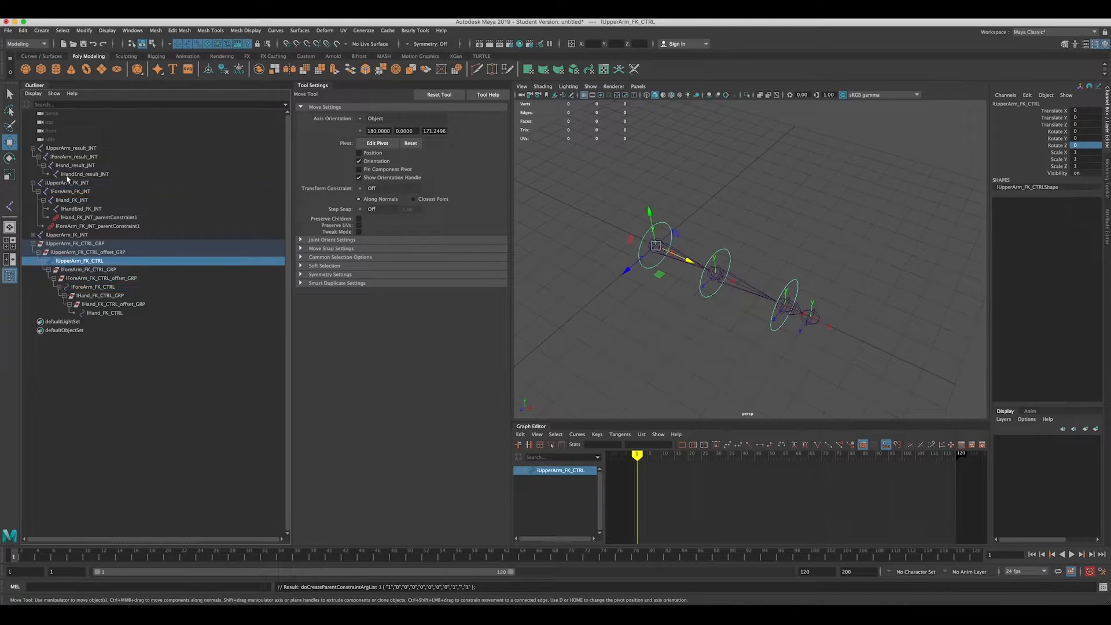
ctrl+click(65, 183)
key(g)
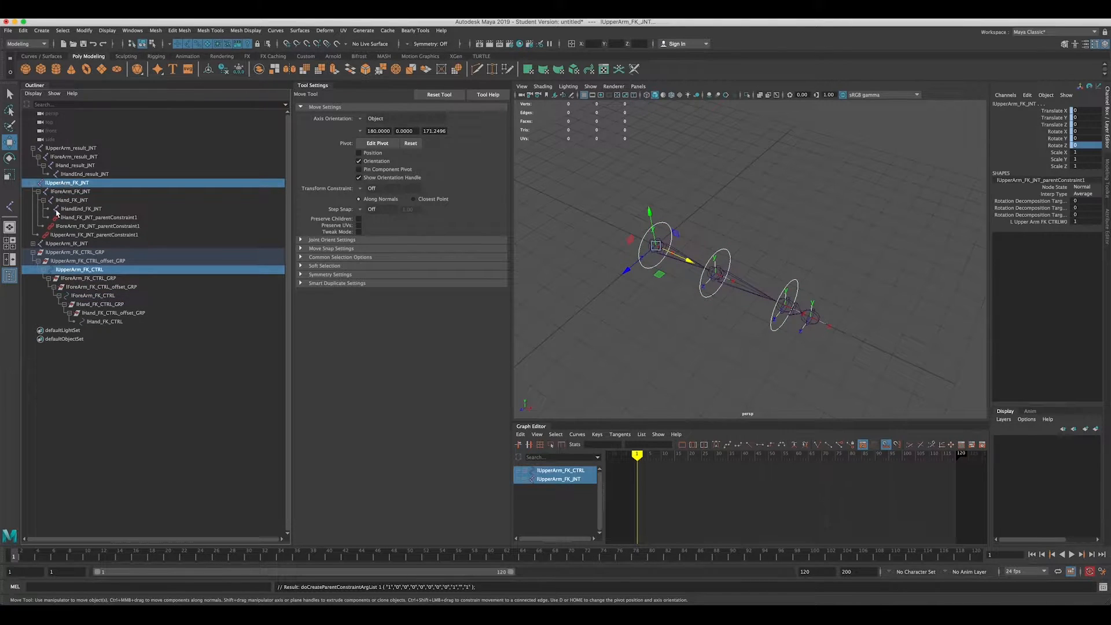
Group lUpperArm_FK_CTRL_GRP and name the new group leftArm_FK_CTRL_GRP
click(90, 271)
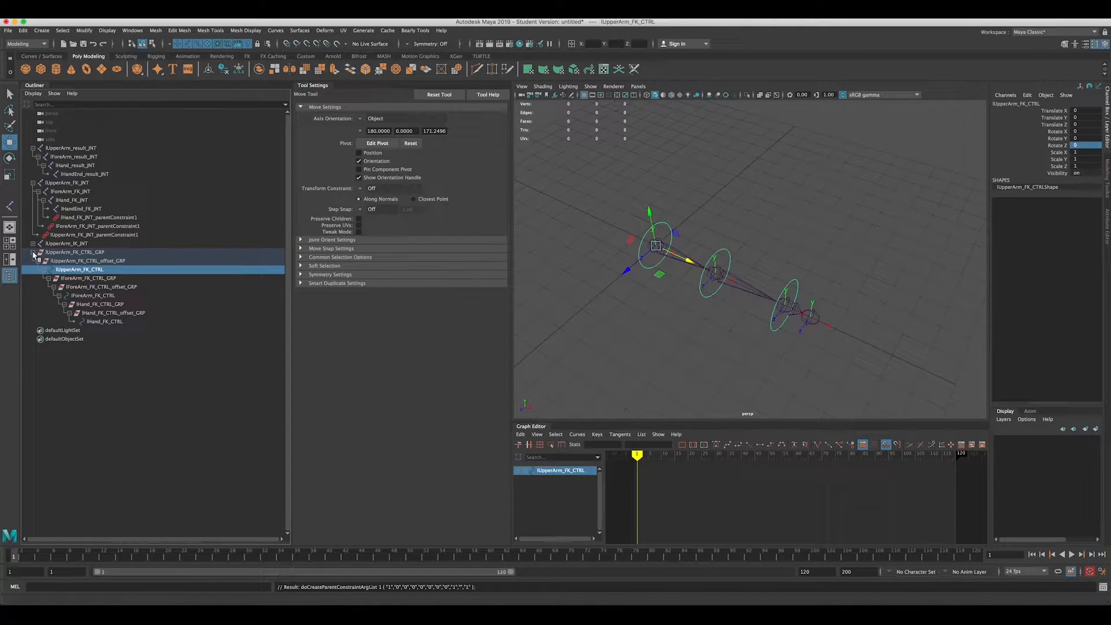
click(33, 183)
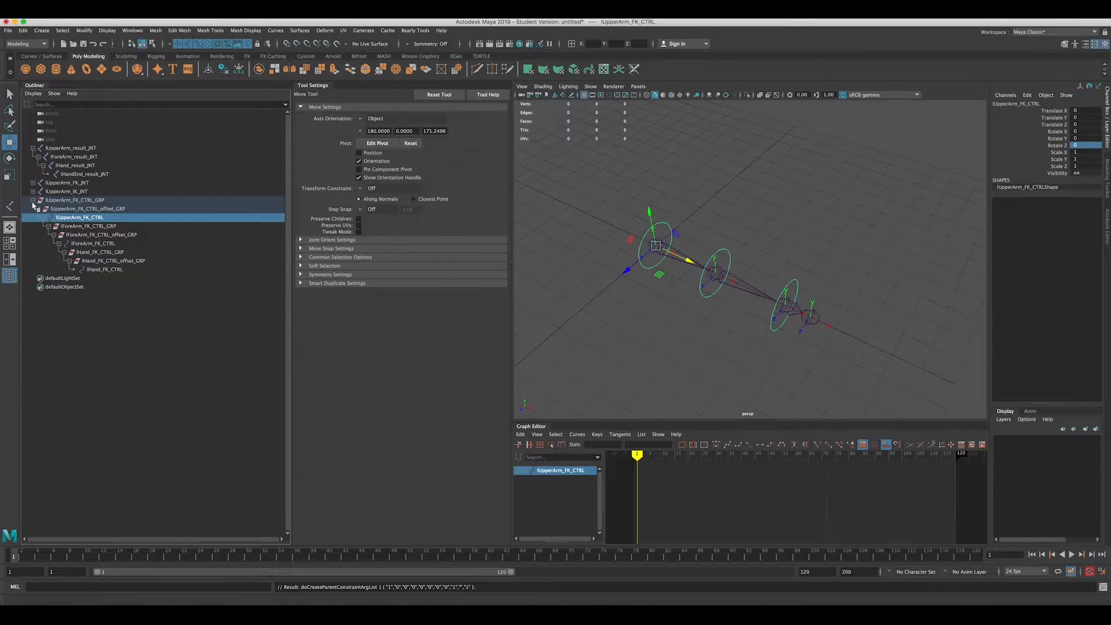
click(33, 201)
click(75, 201)
key(ctrl+g)
double_click(71, 199)
text(leftArm_FK)
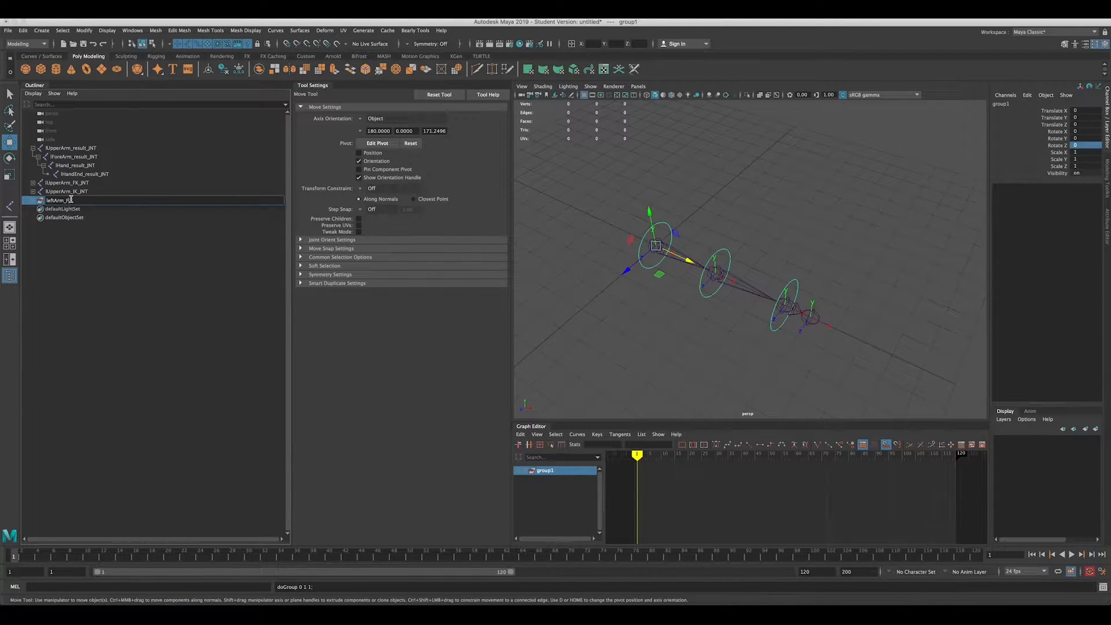
text(_CTRL_GRP)
key(Return)
click(60, 192)
click(33, 192)
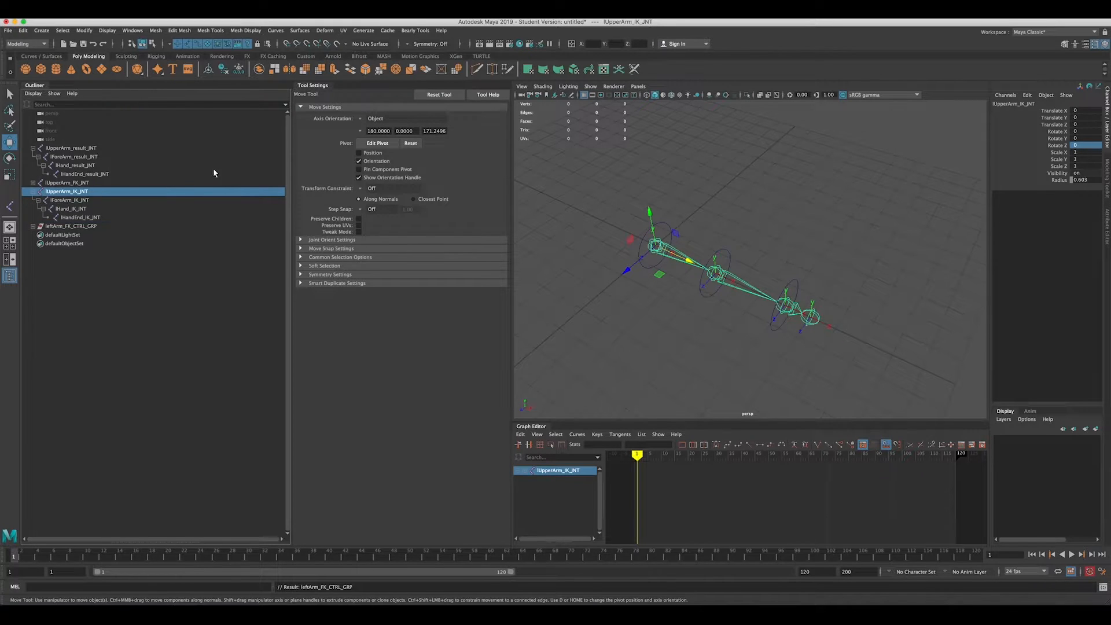
key(space)
click(191, 197)
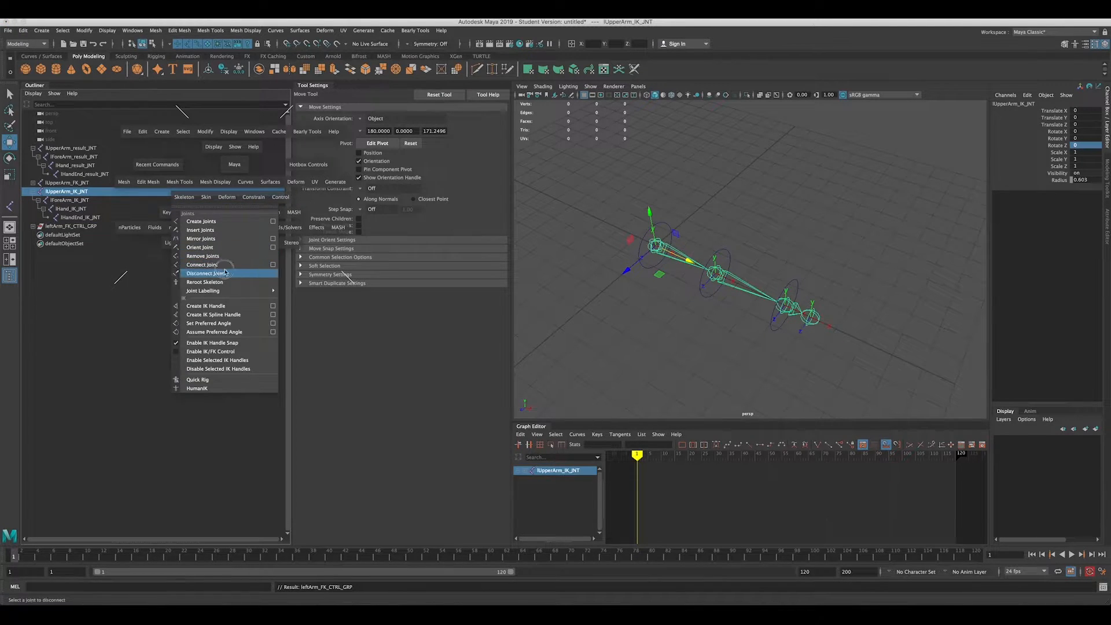
click(213, 314)
click(167, 191)
Create an IK handle running from lUpperArm_IK_JNT to lHand_IK_JNT
key(space)
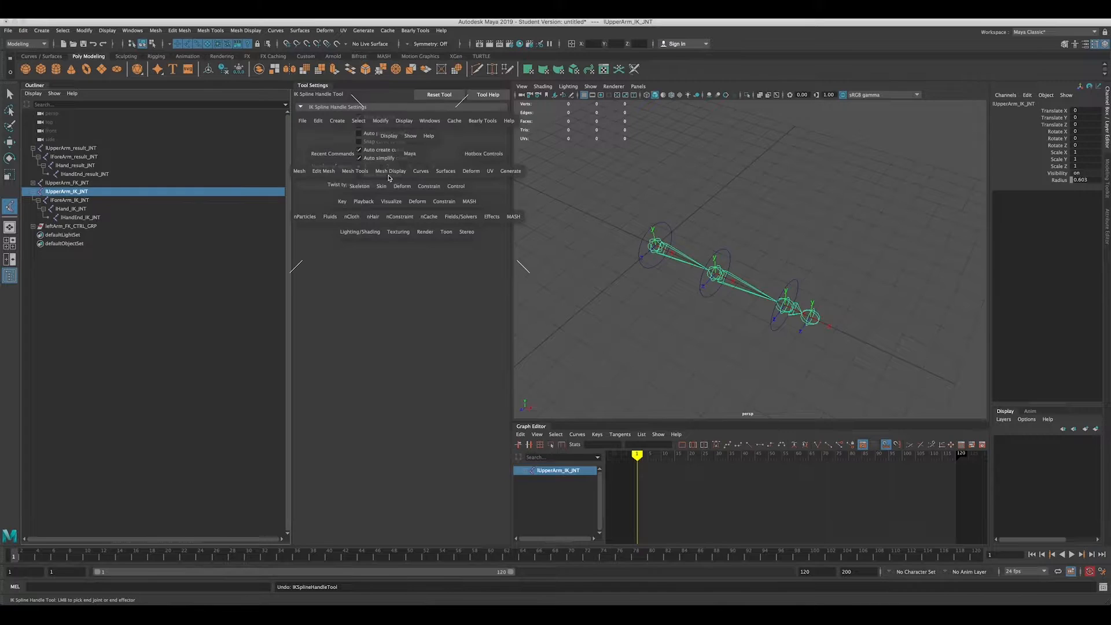
click(373, 186)
click(391, 294)
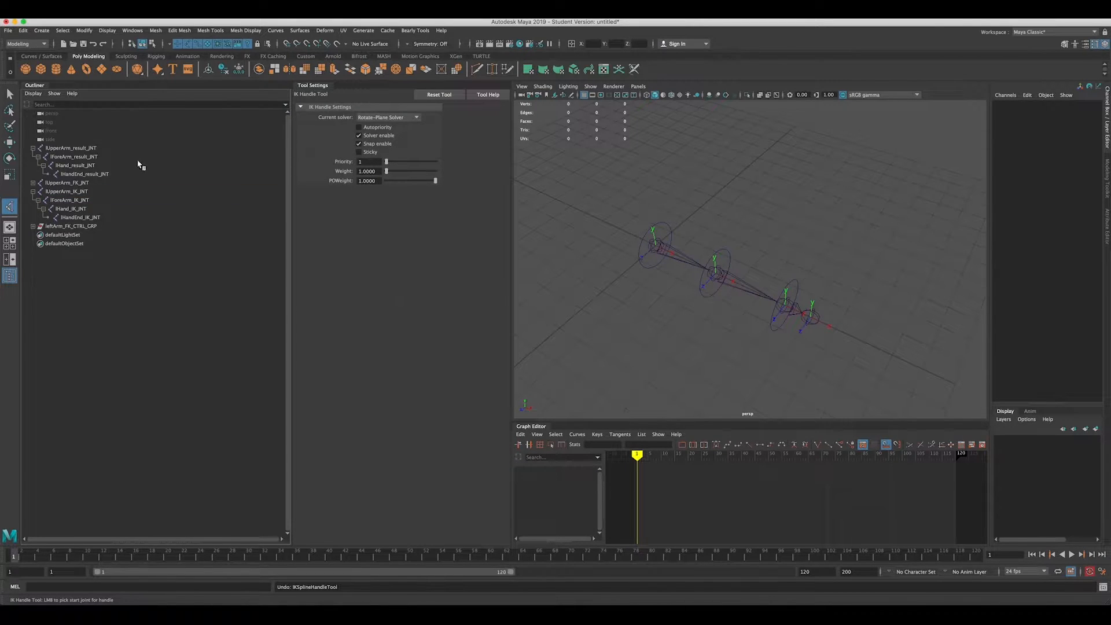
click(74, 193)
click(76, 217)
Rename the new effector as leftArm_EFF and the IK handle as leftArm_HDL
double_click(75, 227)
text(leftA)
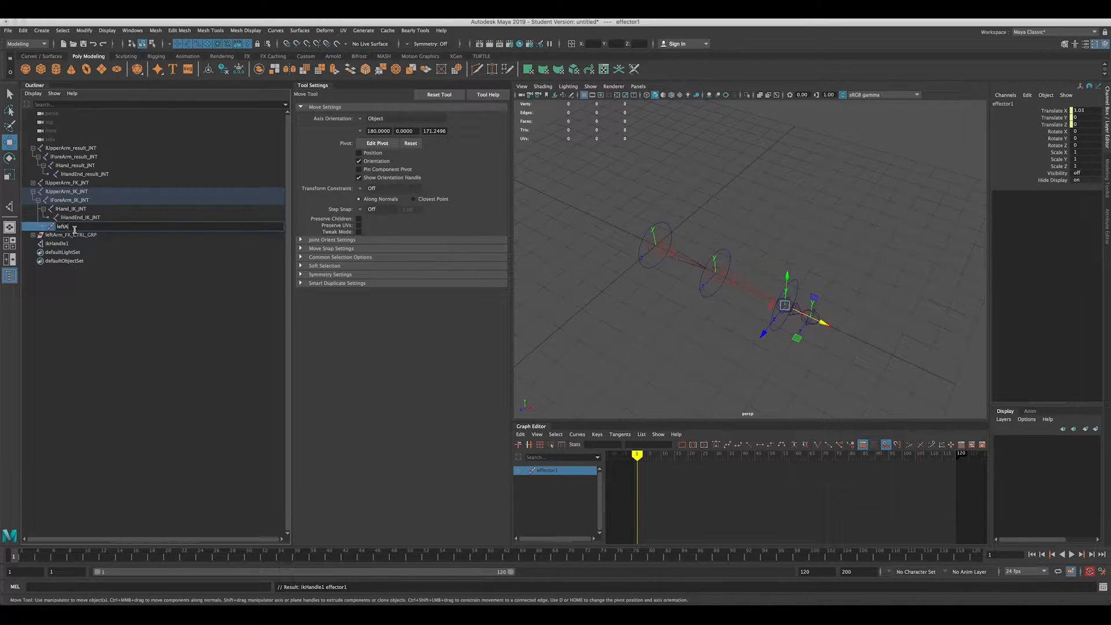
text(rm_EFF)
key(Return)
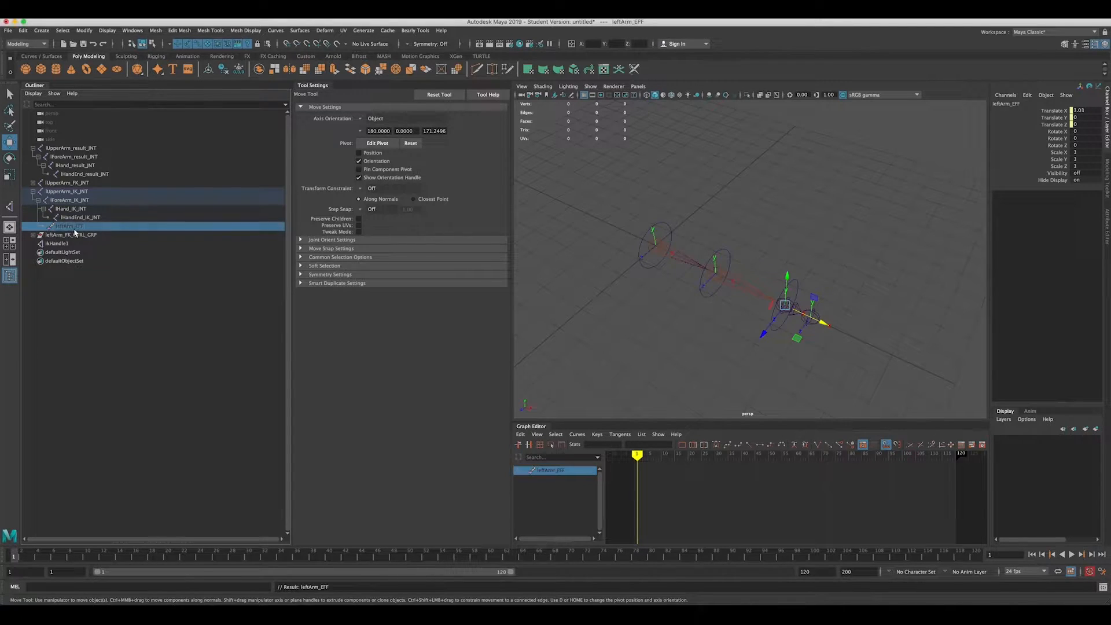
double_click(65, 243)
text(leftA)
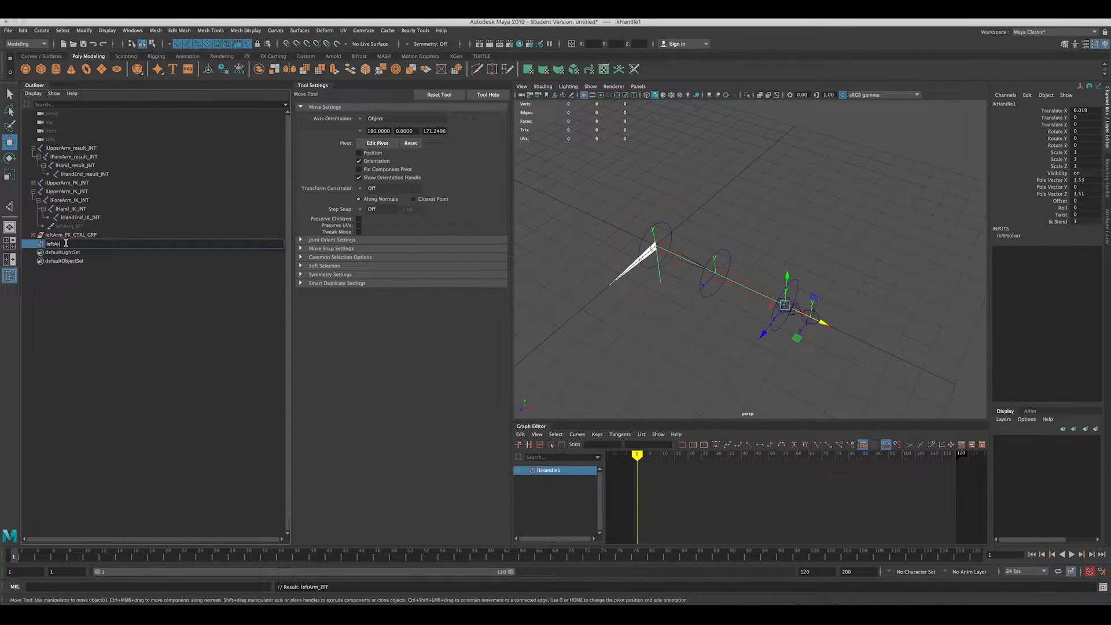
text(rm_HDL)
key(Return)
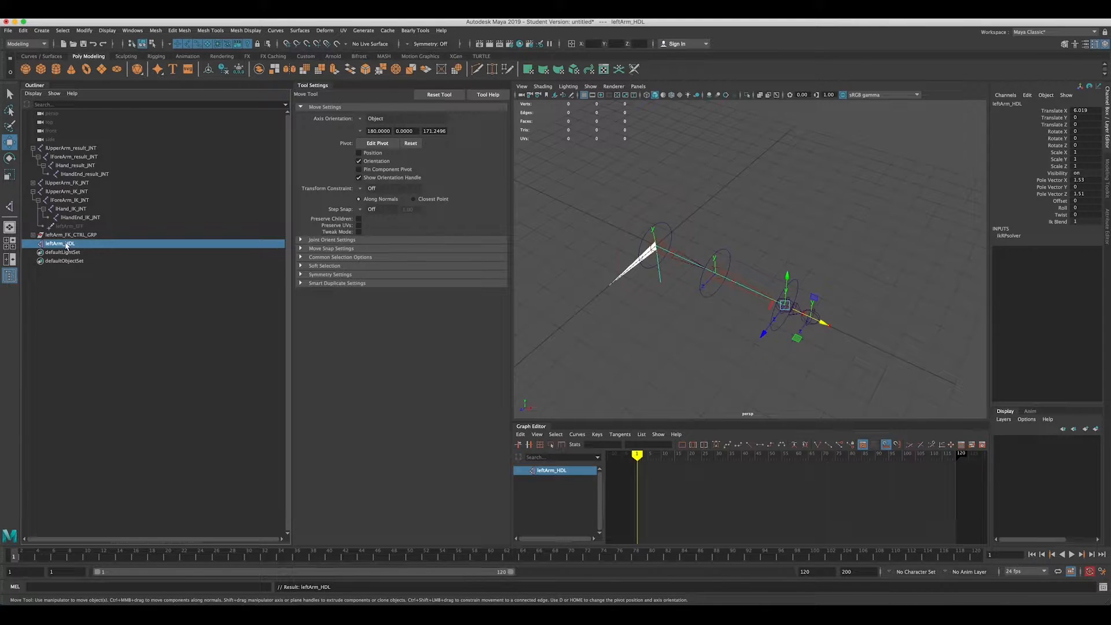
Create a NURBS circle and snap it onto the hand joint
click(37, 56)
click(26, 69)
drag(656, 246, 785, 305)
Set the new circle's Rotate Z to 90 and scale it uniformly to about 1.3
click(1084, 145)
text(90)
key(Return)
key(r)
drag(797, 302, 812, 268)
key(q)
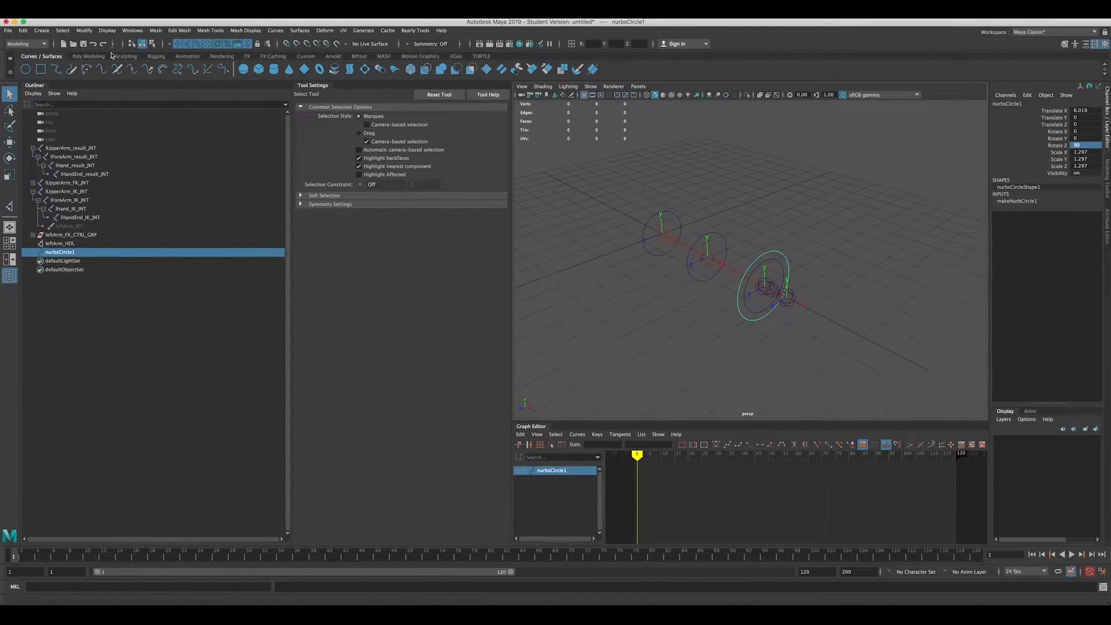
Delete the history and freeze the transformations of the new hand circle
click(89, 56)
click(239, 69)
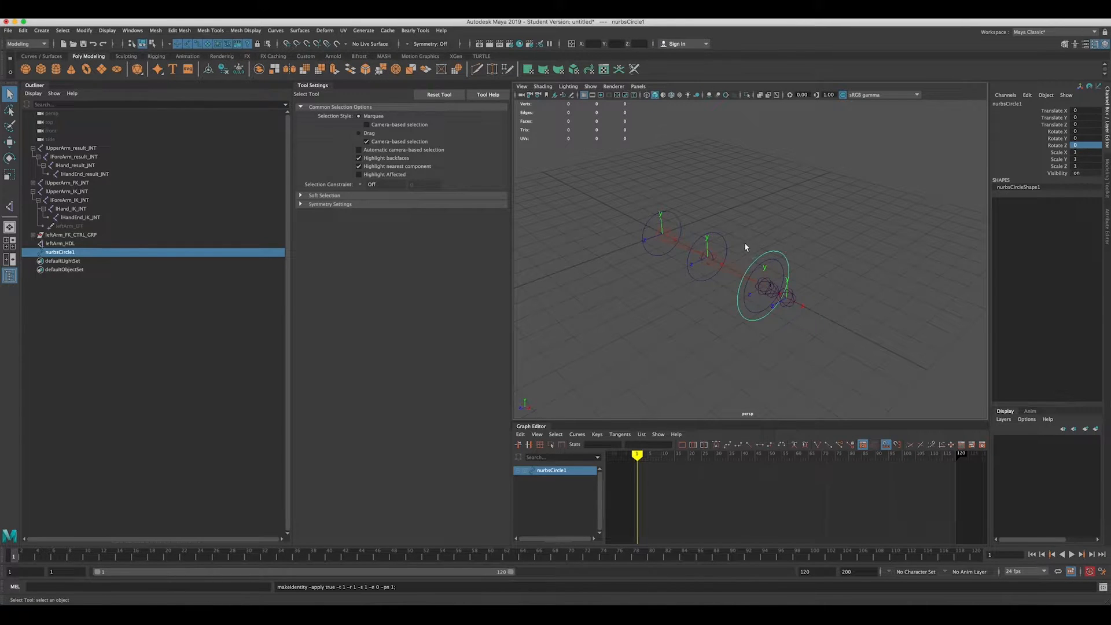
key(w)
mouse_move(790, 293)
alt+mouse_down()
mouse_move(801, 288)
mouse_move(782, 280)
alt+mouse_up()
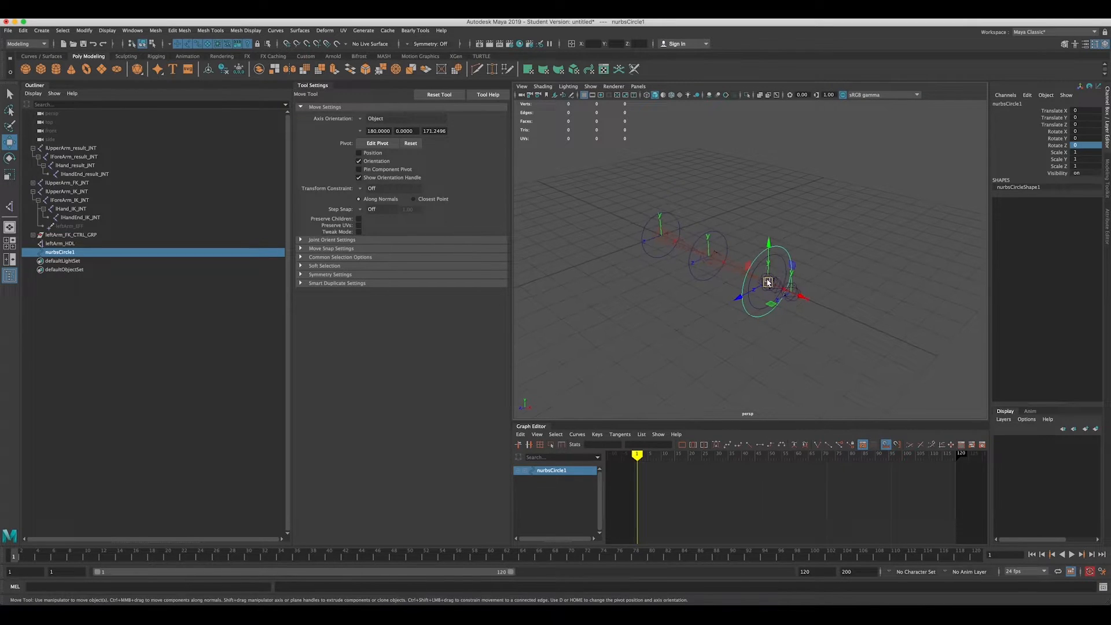
Rename the new hand circle as leftArm_IK_CTRL
double_click(70, 253)
key(BackSpace)
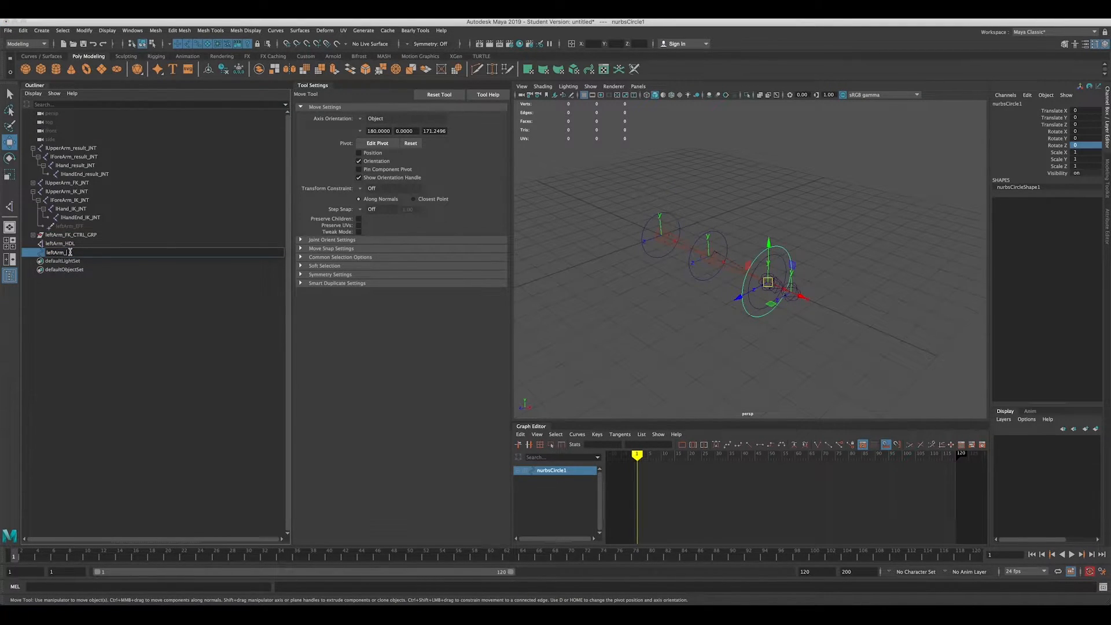
text(leftArm_IK_CTRL)
key(Return)
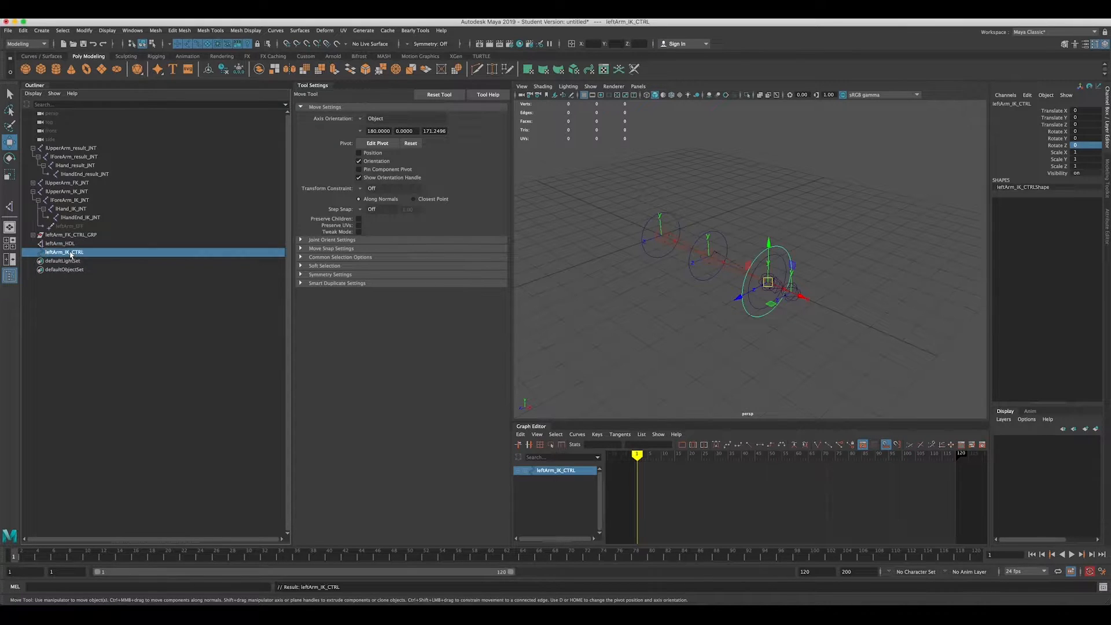
Group leftArm_IK_CTRL and name the group leftArm_IK_CTRL_GRP
key(ctrl+g)
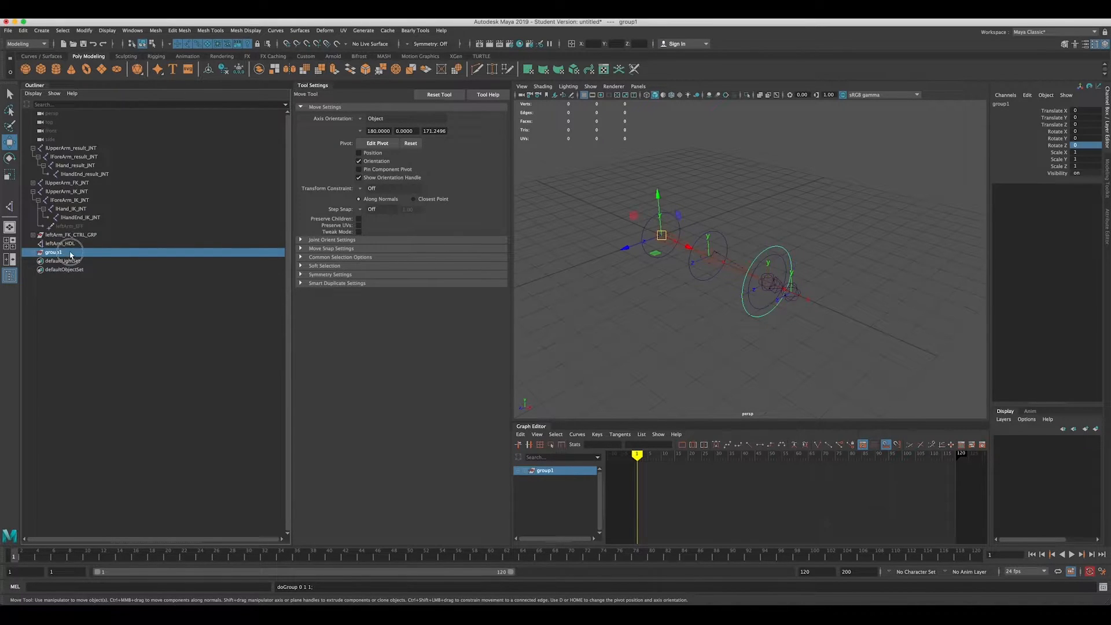
double_click(70, 253)
key(BackSpace)
text(leftArm)
key(BackSpace)
key(BackSpace)
text(rm_IK_CTRL_GRP)
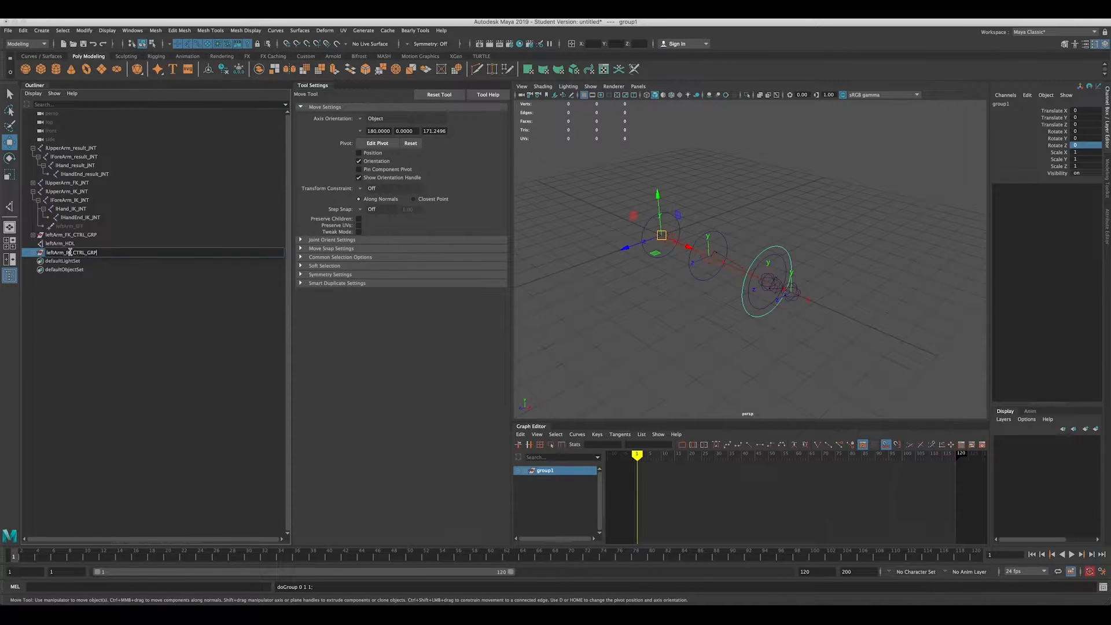
key(Return)
Group leftArm_FK_CTRL_GRP and leftArm_IK_CTRL_GRP together and name the new group CTRL_GRP
ctrl+click(72, 235)
key(ctrl+g)
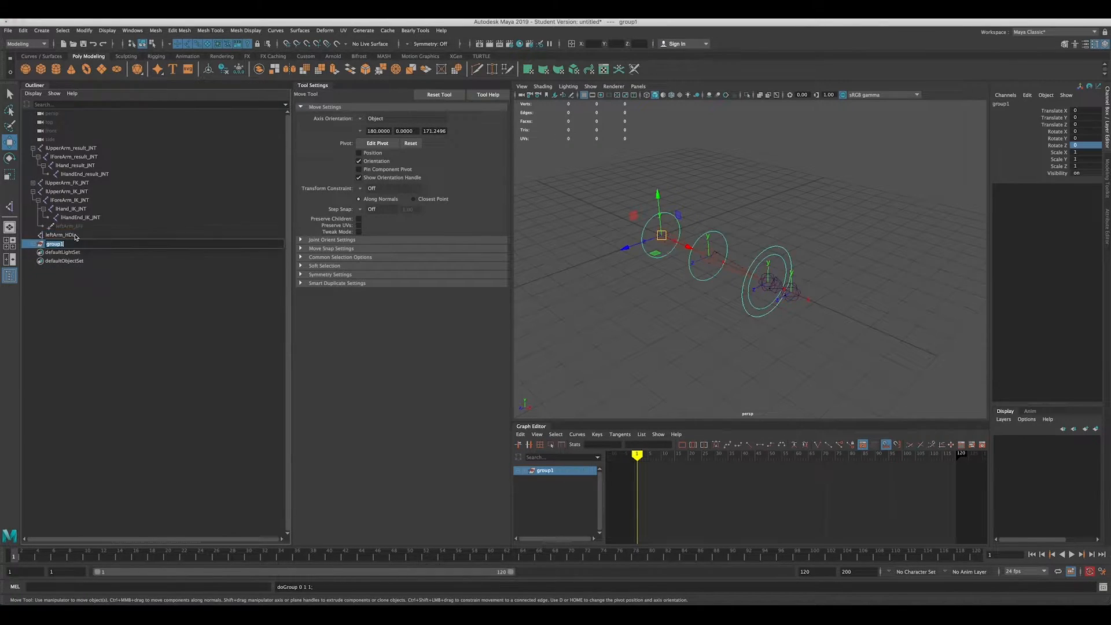
text(CTRL_GRP)
key(Return)
click(75, 236)
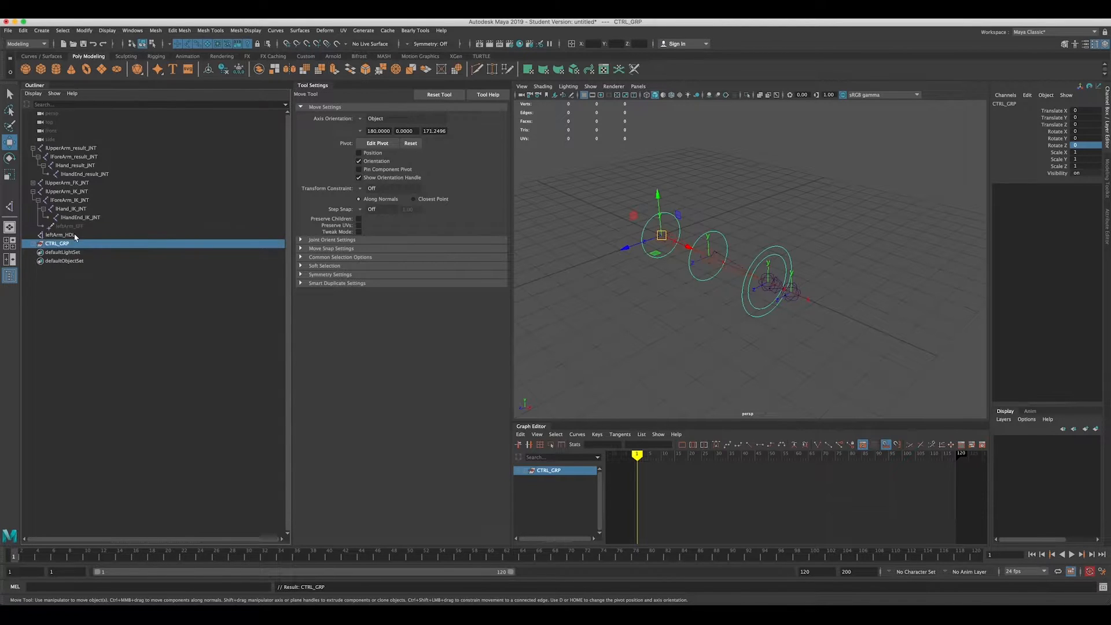
Group the left arm IK handle leftArm_HDL and name the group HDL_GRP
key(ctrl+g)
text(HDL)
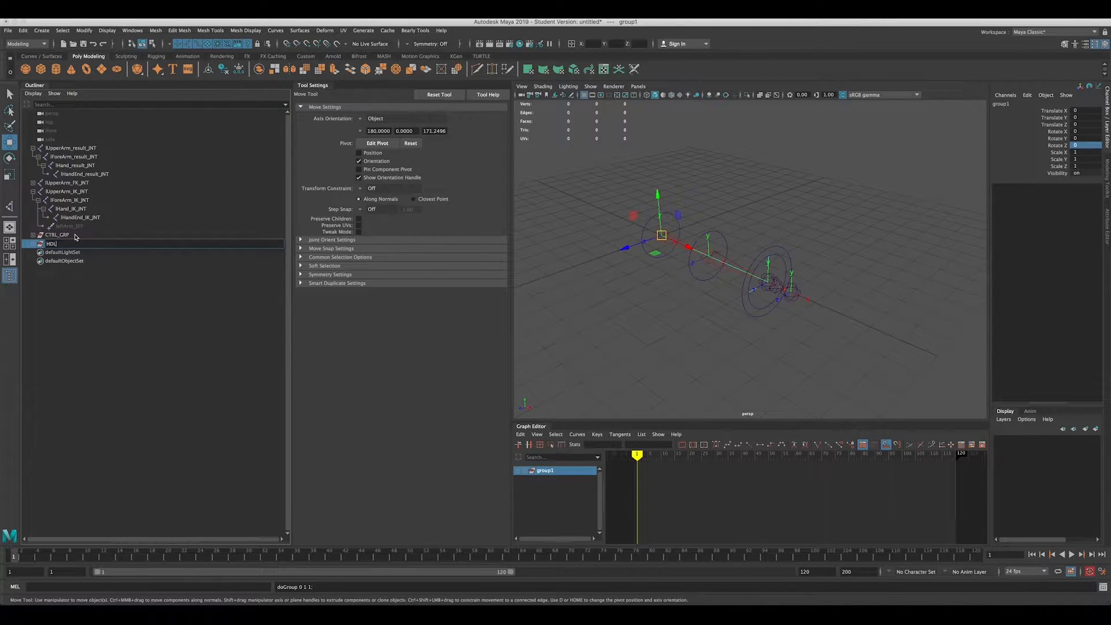
text(_GRP)
key(Return)
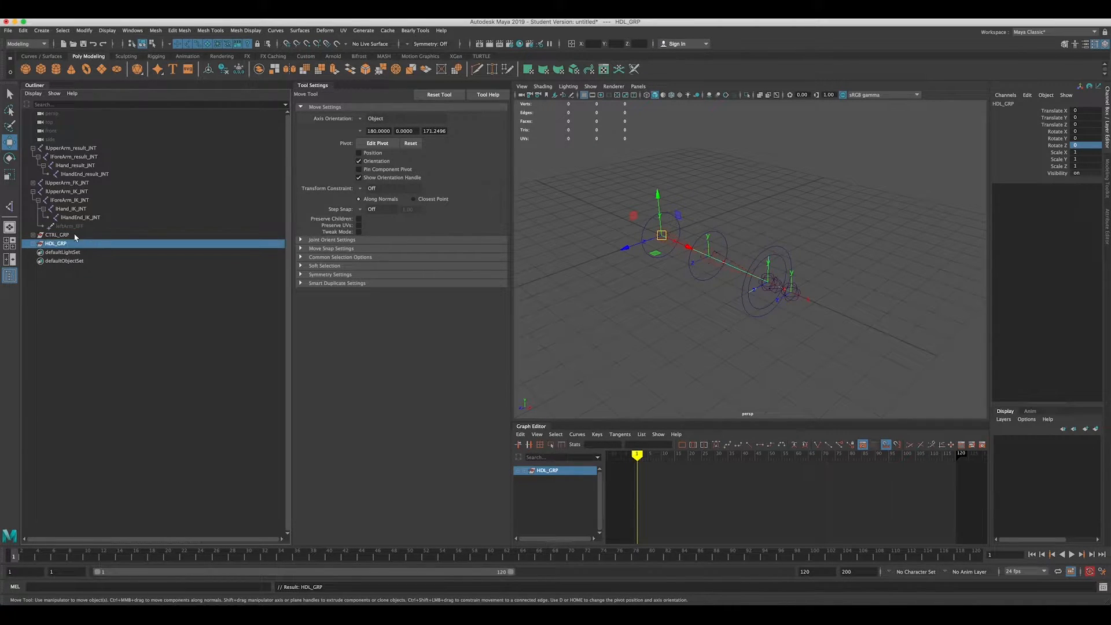
Group the result, FK and IK upper arm joint chains together and name the group JNT_GRP
click(63, 148)
ctrl+click(65, 182)
ctrl+click(67, 192)
key(ctrl+g)
text(JNT_GRP)
key(Return)
Group CTRL_GRP, HDL_GRP and JNT_GRP together and name the new group root
shift+click(59, 140)
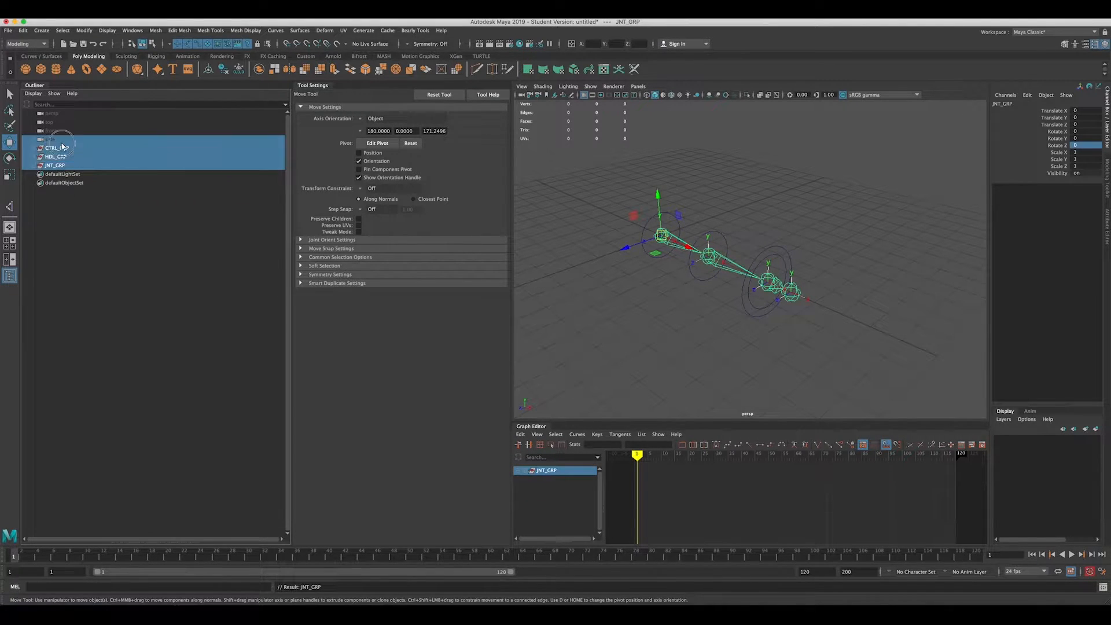
key(ctrl+g)
double_click(52, 148)
text(root)
key(Return)
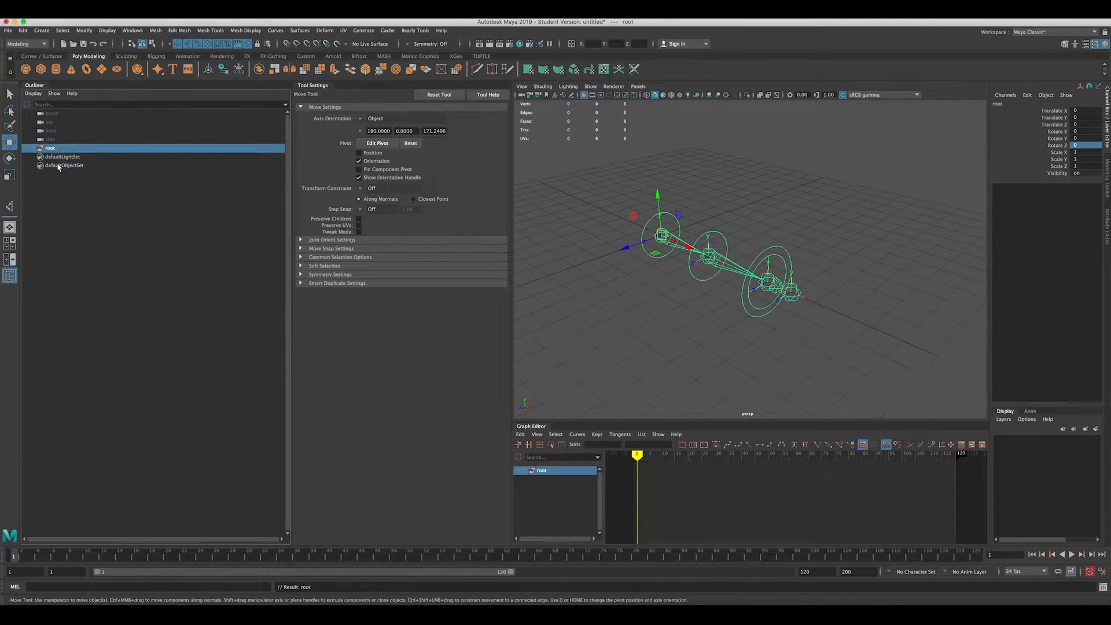
Create a NURBS circle at the shoulder and scale it uniformly to about 1.544
click(41, 56)
key(r)
drag(661, 236, 685, 250)
Start adding a float attribute to the circle with long name FK_IK_Blend and nice name FK/IK Blend
click(1028, 95)
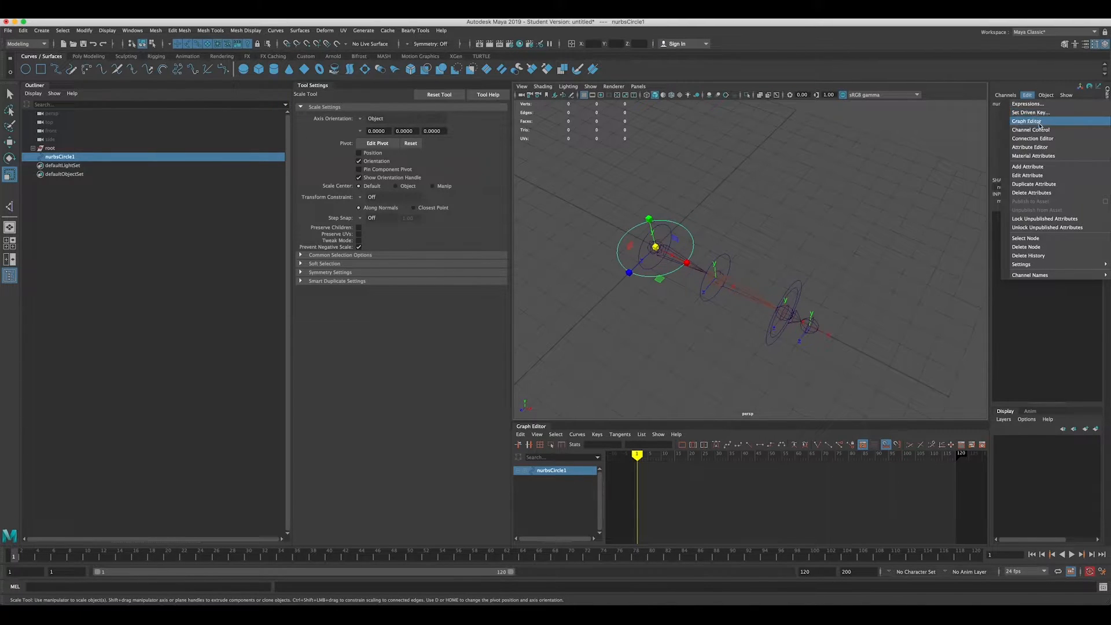
click(1033, 168)
click(292, 311)
text(FK_IK_Blend)
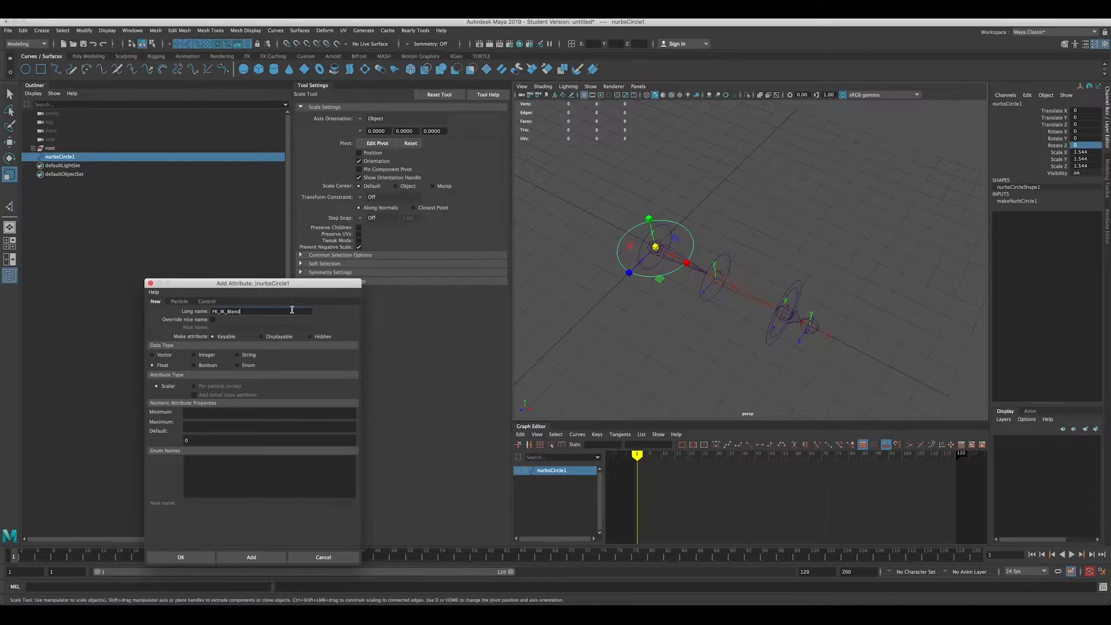
click(213, 319)
click(227, 327)
key(BackSpace)
click(220, 329)
key(BackSpace)
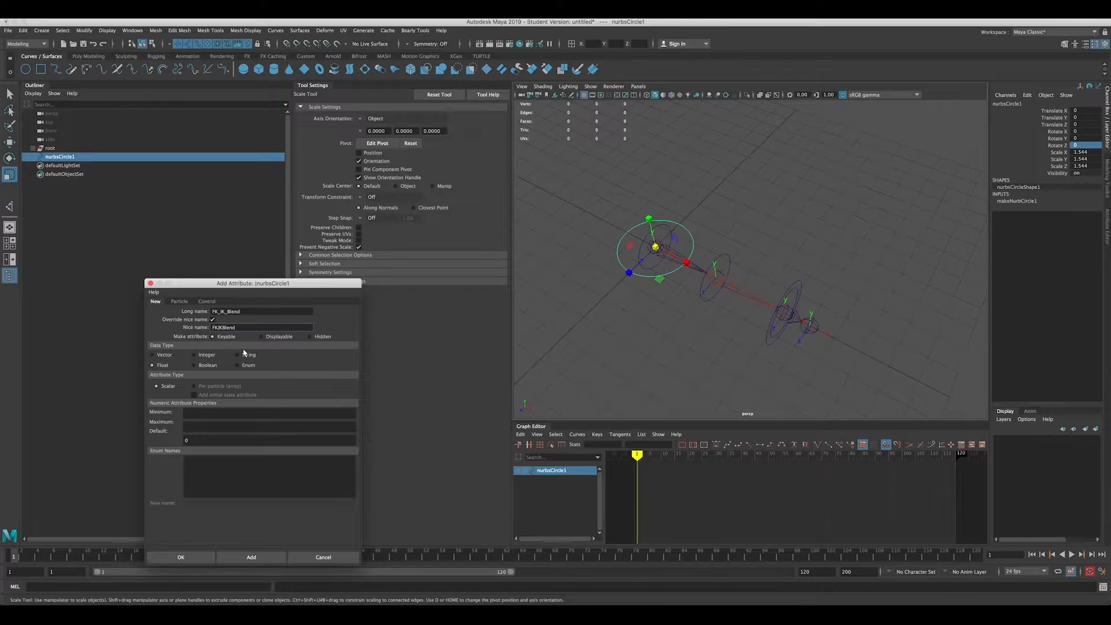
text(/IK)
Set the new attribute's minimum to 0 and maximum to 1, and add it to the circle
click(194, 412)
text(0)
key(Tab)
text(1)
click(181, 556)
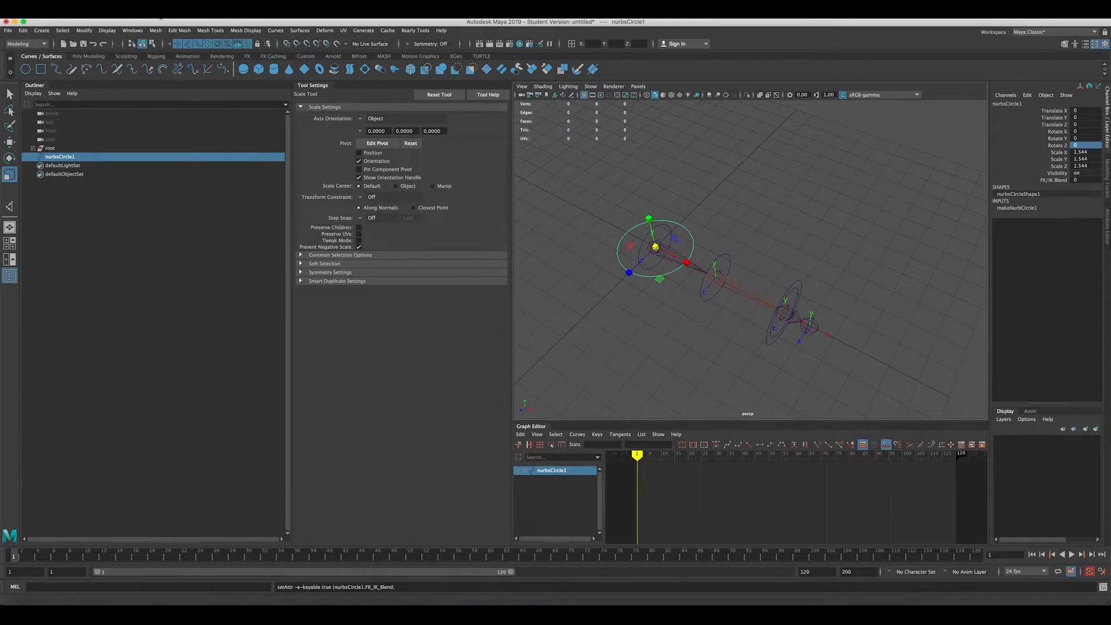
Rename the shoulder circle as IKFK
double_click(52, 157)
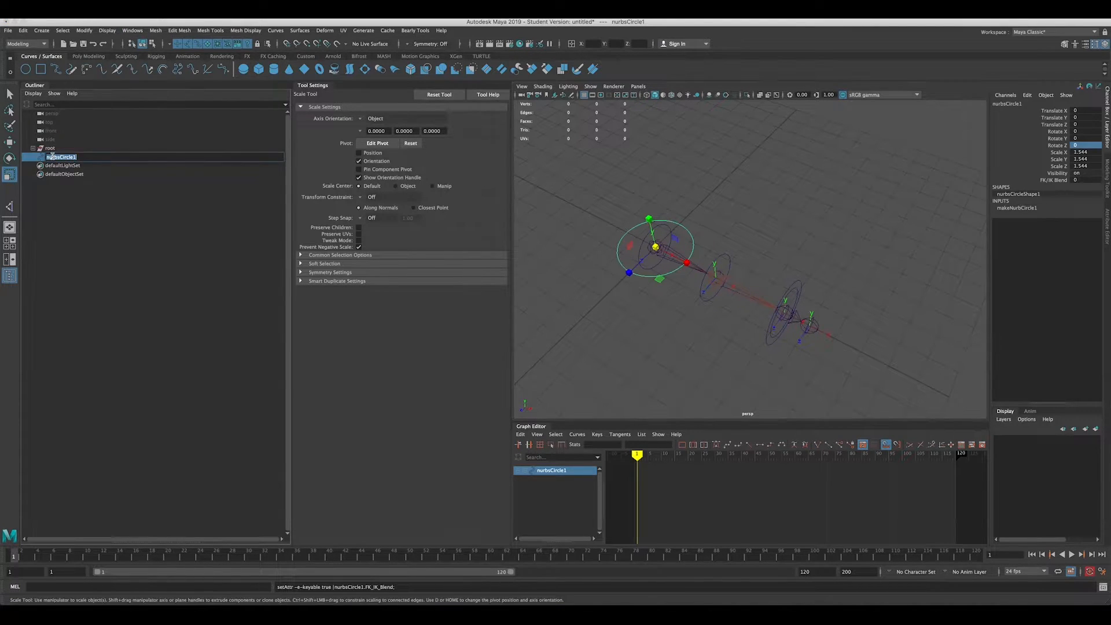
text(IKFK)
key(Return)
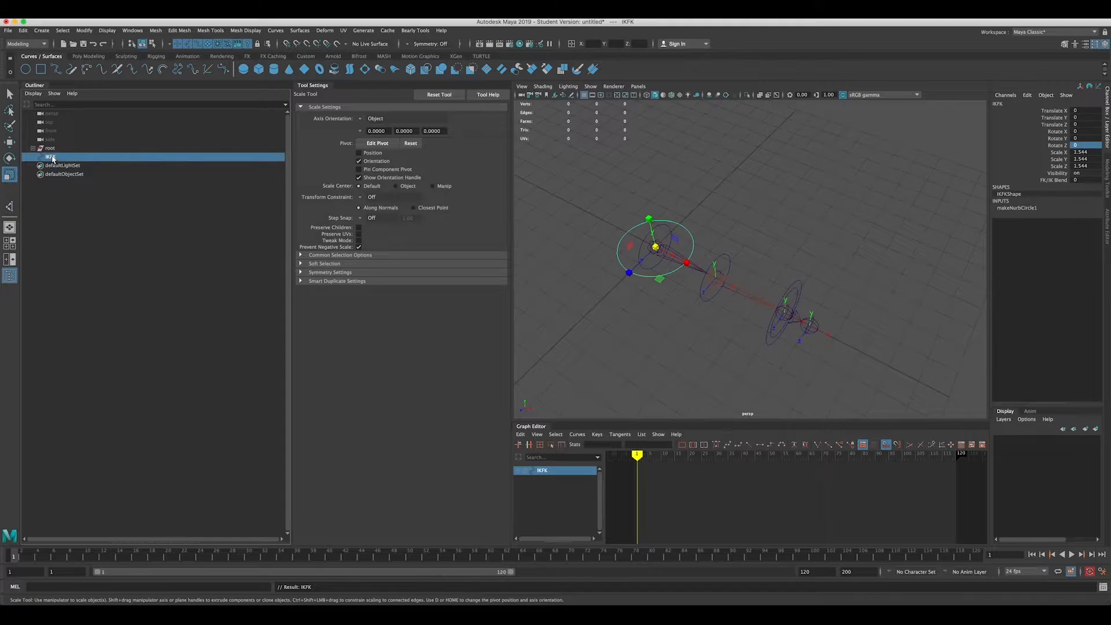
Rename the shoulder circle as leftArm_settings_CTRL and parent it under CTRL_GRP
click(33, 148)
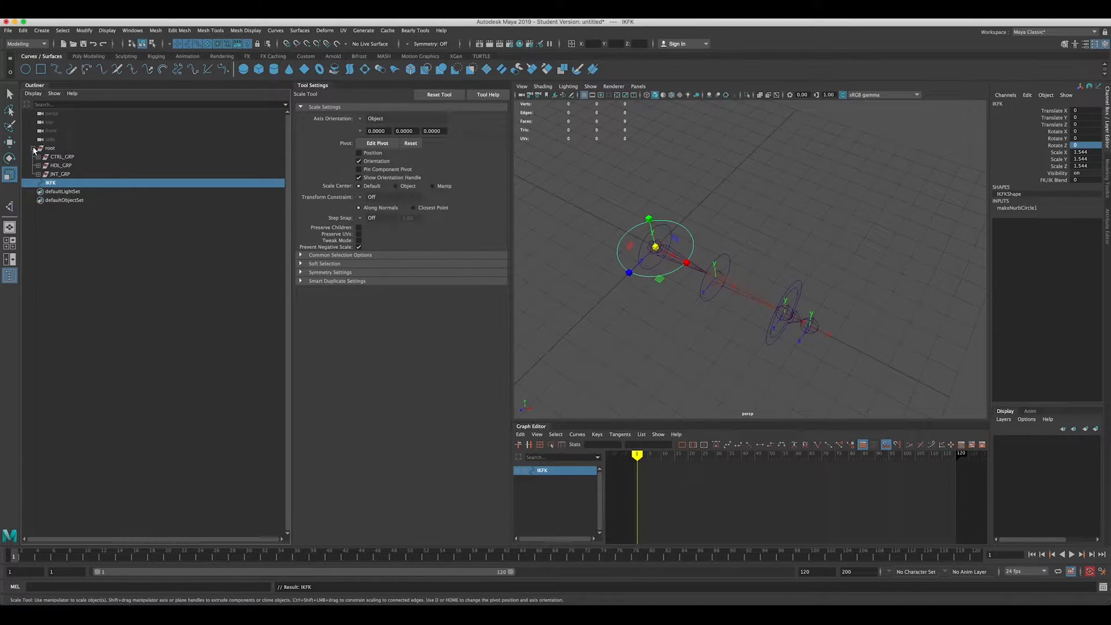
double_click(58, 182)
text(leftArm_settings_CTRL)
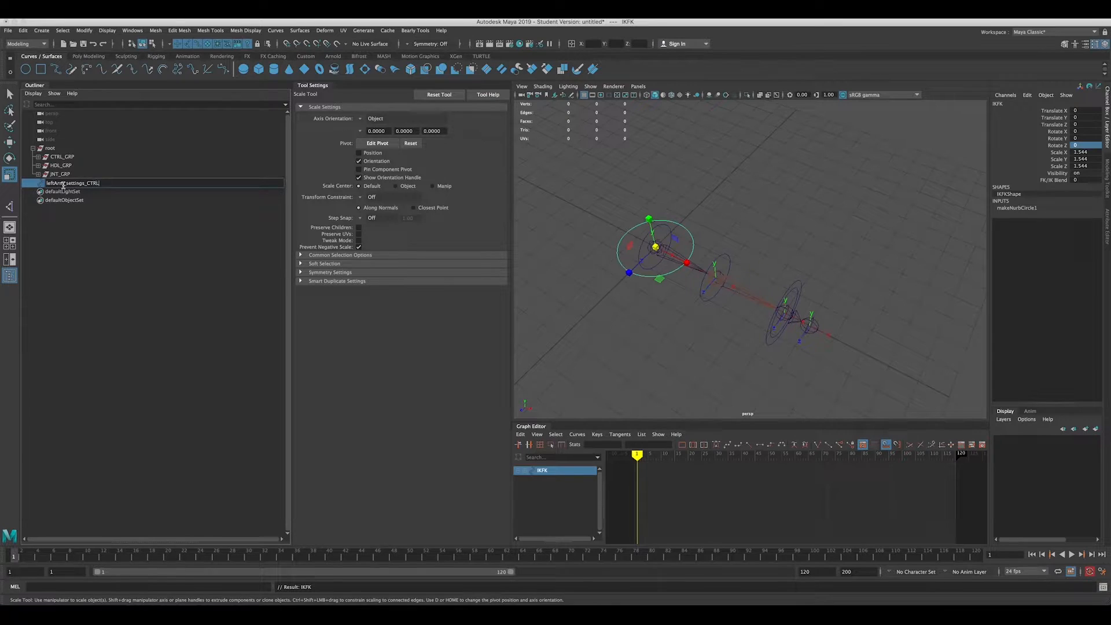
key(Return)
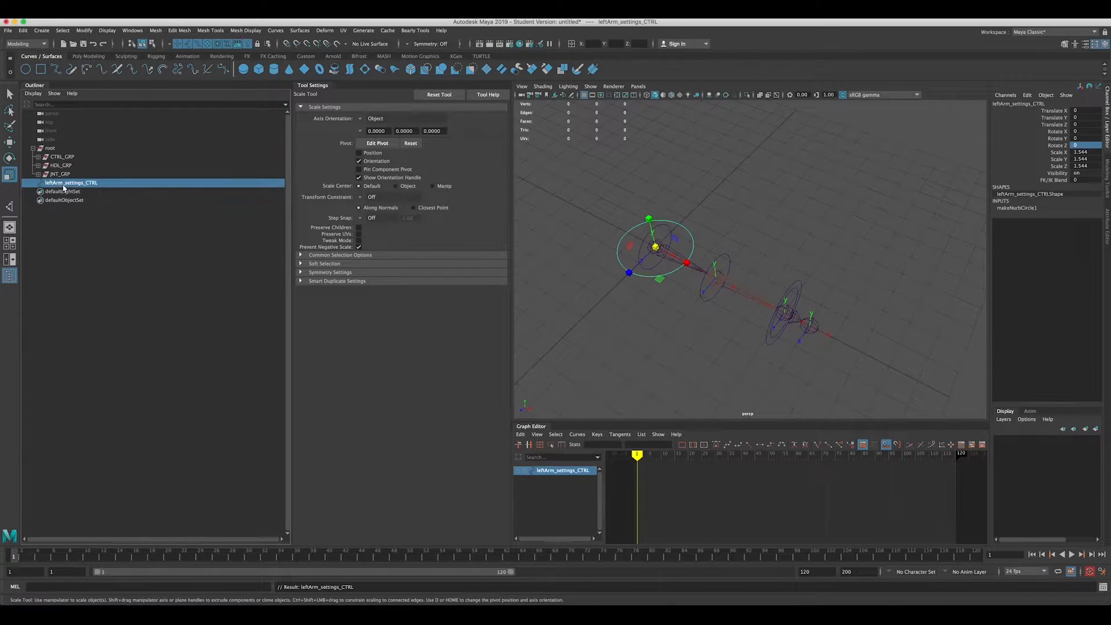
ctrl+click(62, 158)
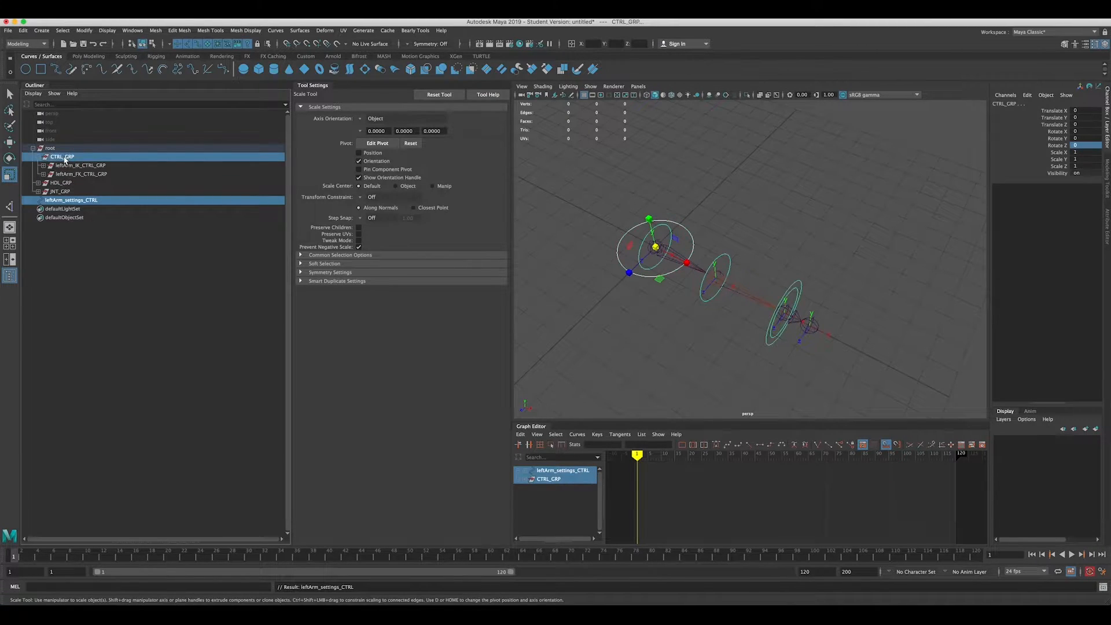
key(p)
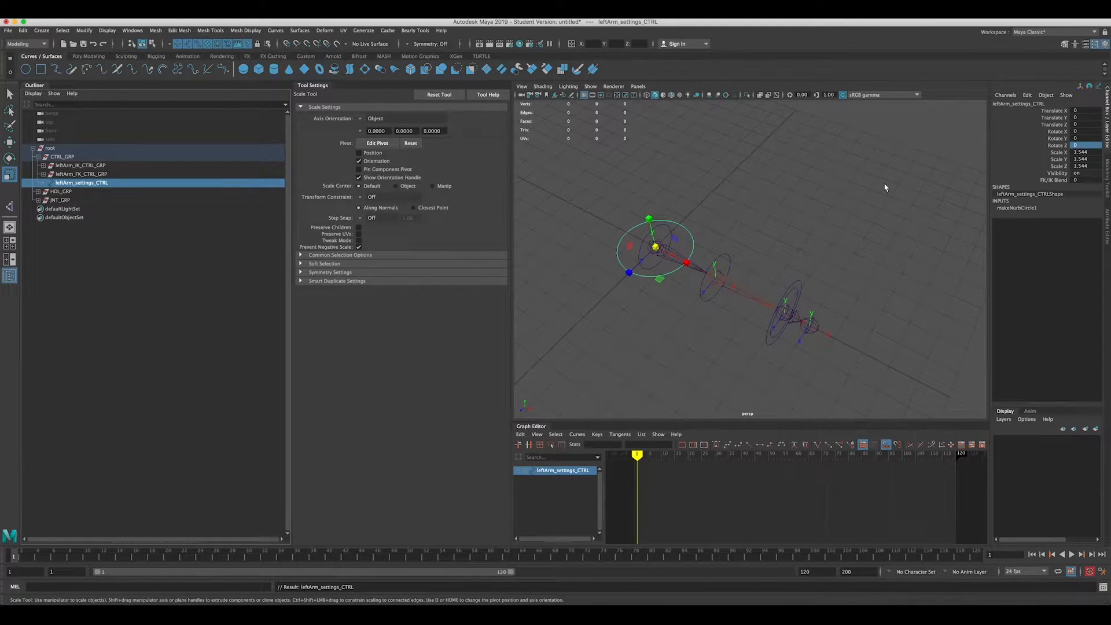
Delete the history and freeze the transformations of leftArm_settings_CTRL
click(89, 56)
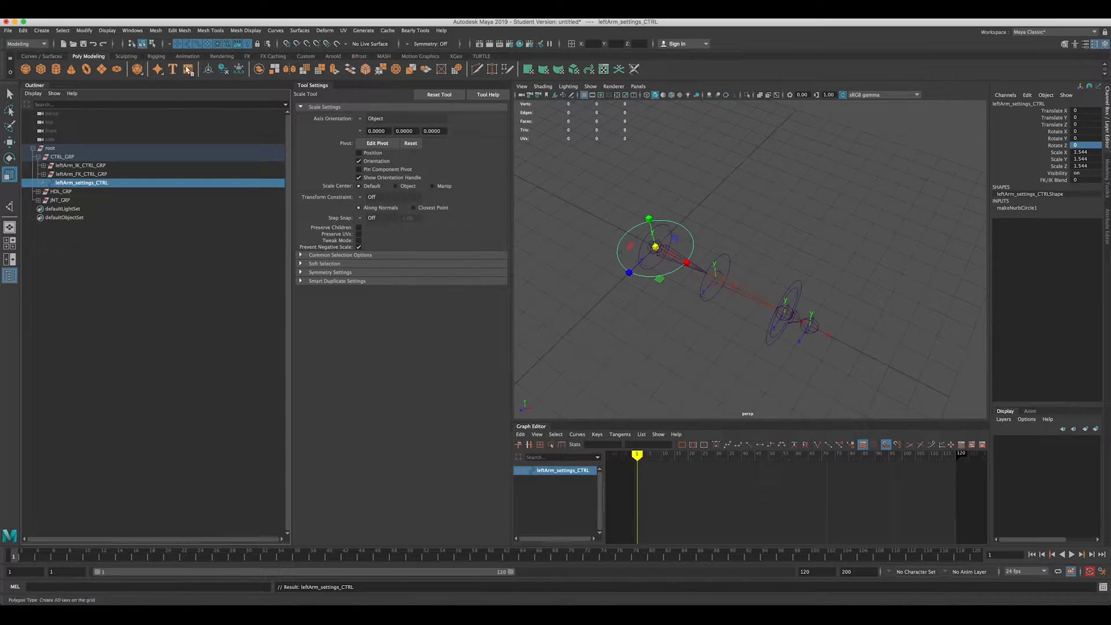
click(223, 69)
click(747, 215)
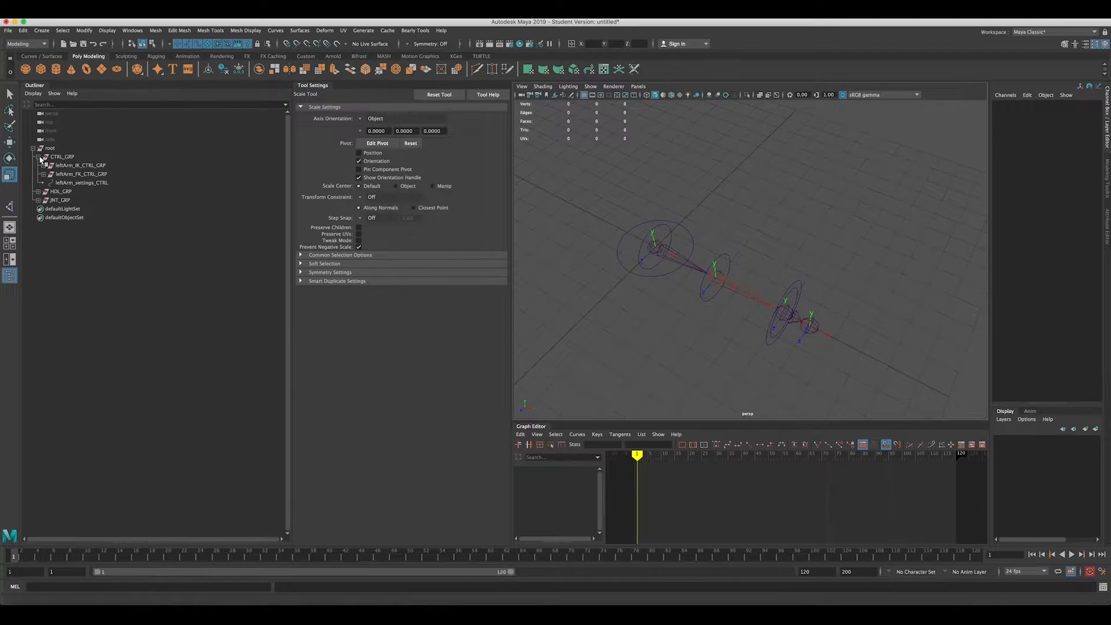
Parent-constrain lUpperArm_result_JNT to the FK and IK upper arm joints with Maintain offset turned off
shift+click(38, 199)
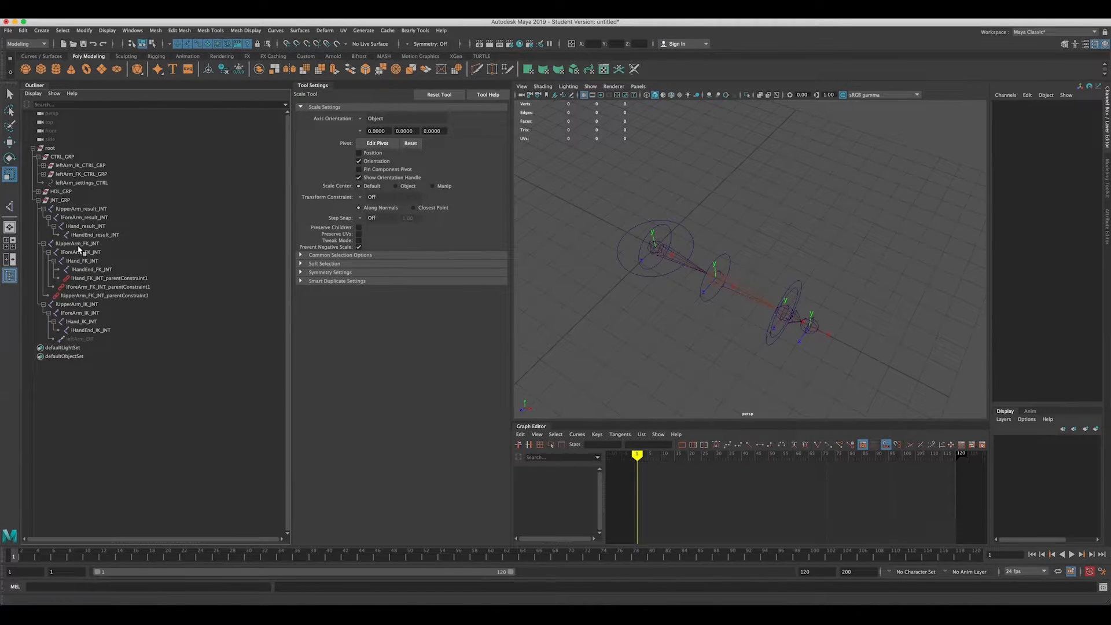
click(77, 244)
ctrl+click(87, 304)
ctrl+click(81, 209)
key(space)
drag(374, 230, 459, 254)
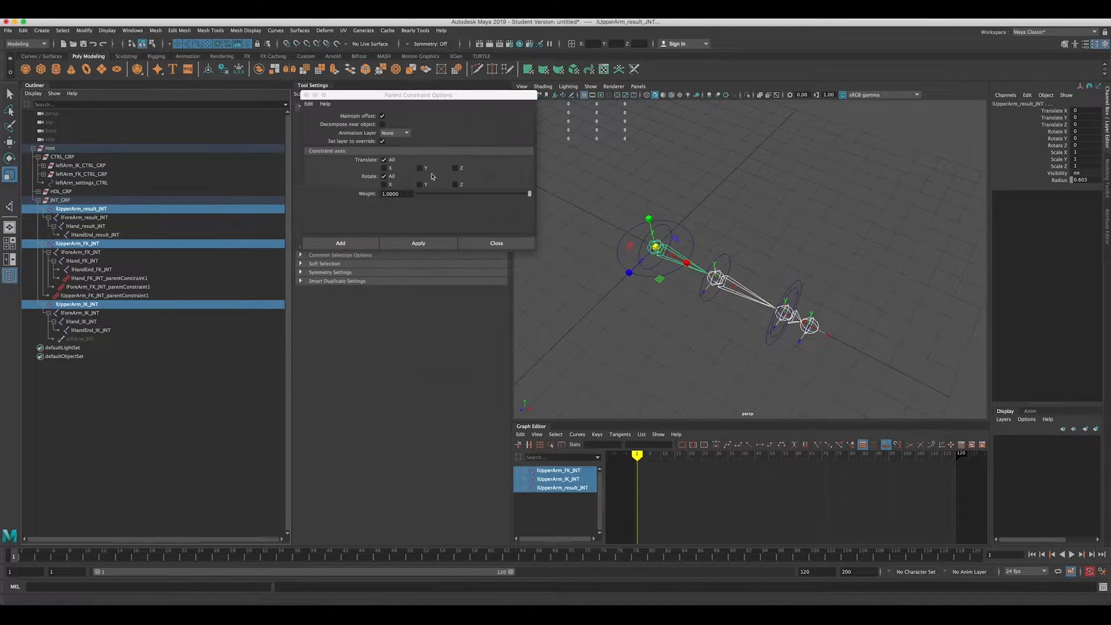
click(383, 116)
click(344, 243)
Repeat the parent constraint from the FK and IK joints for the forearm, hand and hand end result joints
key(Down)
key(g)
key(Down)
key(g)
key(Down)
key(g)
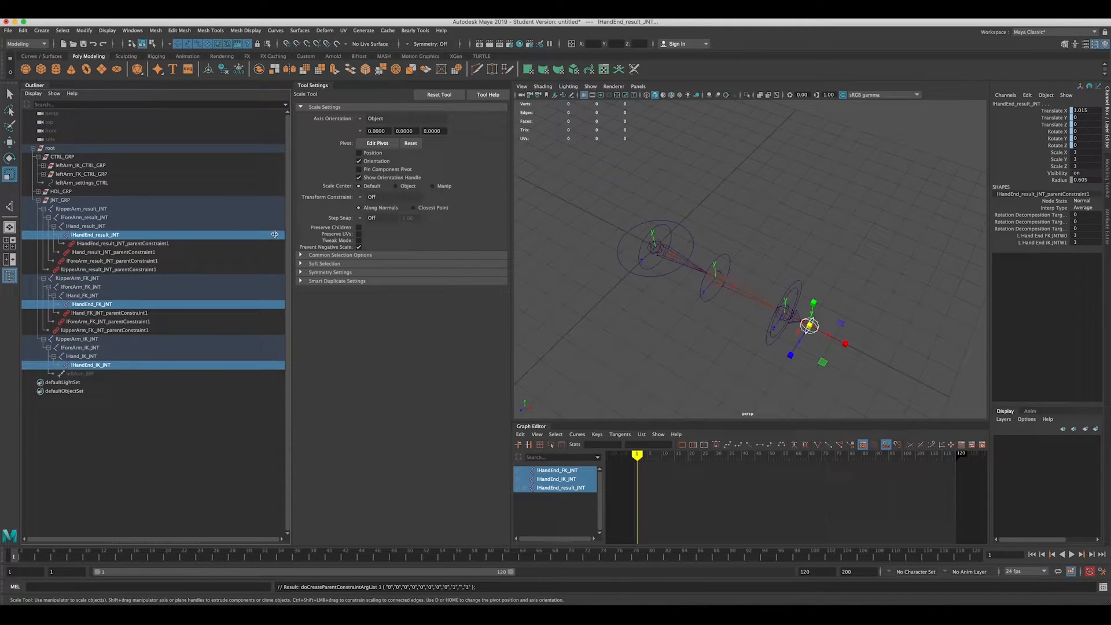
Load leftArm_settings_CTRL as the source in the Connection Editor and find its FK_IK_Blend attribute
click(162, 243)
shift+click(156, 270)
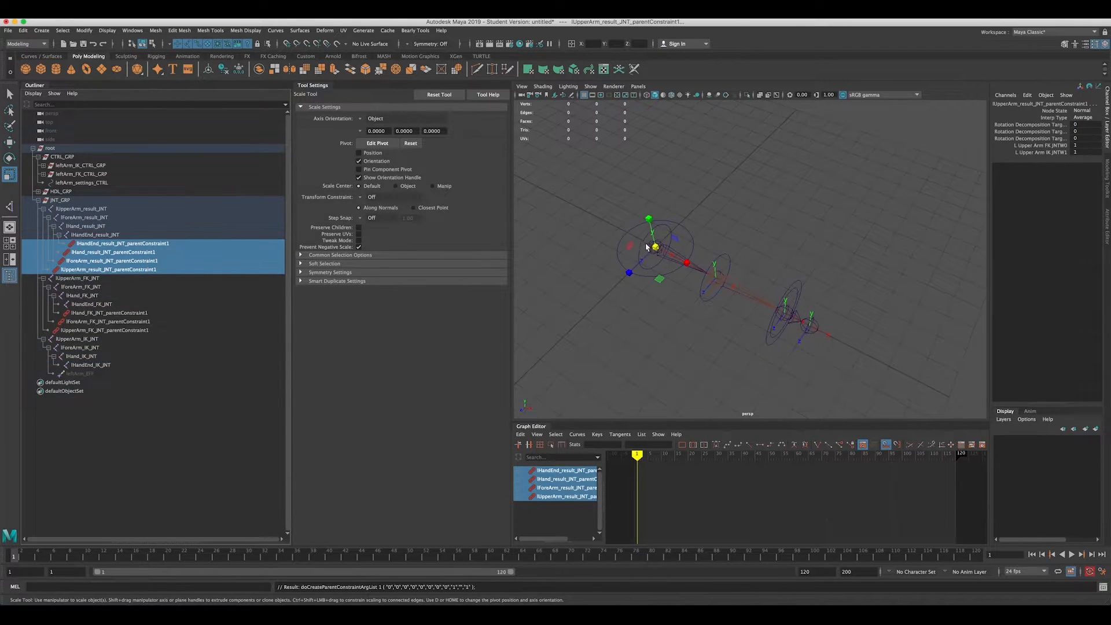
key(q)
click(618, 249)
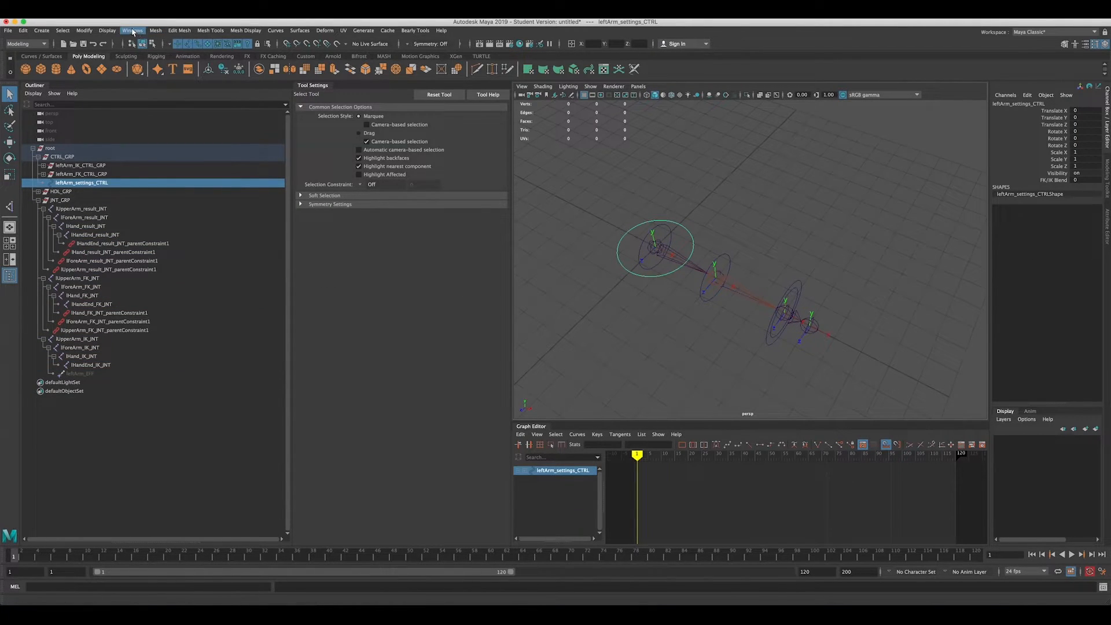
click(132, 30)
mouse_move(173, 60)
click(272, 171)
scroll(872, 410, down, 15)
Load the four result joint parent constraints as the destination in the Connection Editor
drag(133, 245, 127, 268)
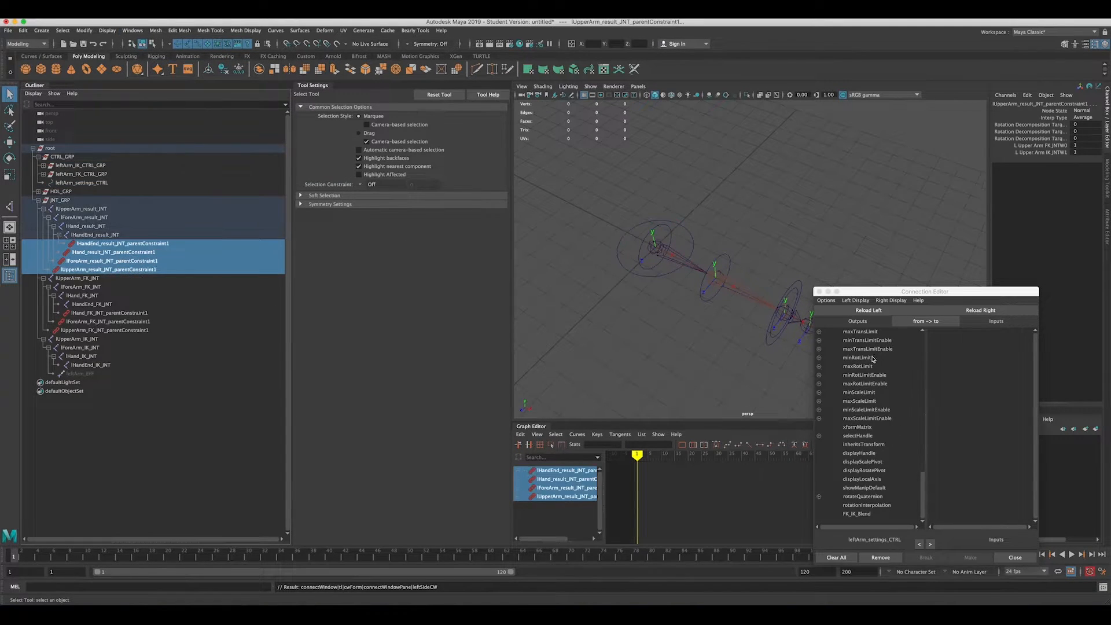
click(982, 310)
scroll(968, 418, down, 10)
scroll(967, 418, down, 8)
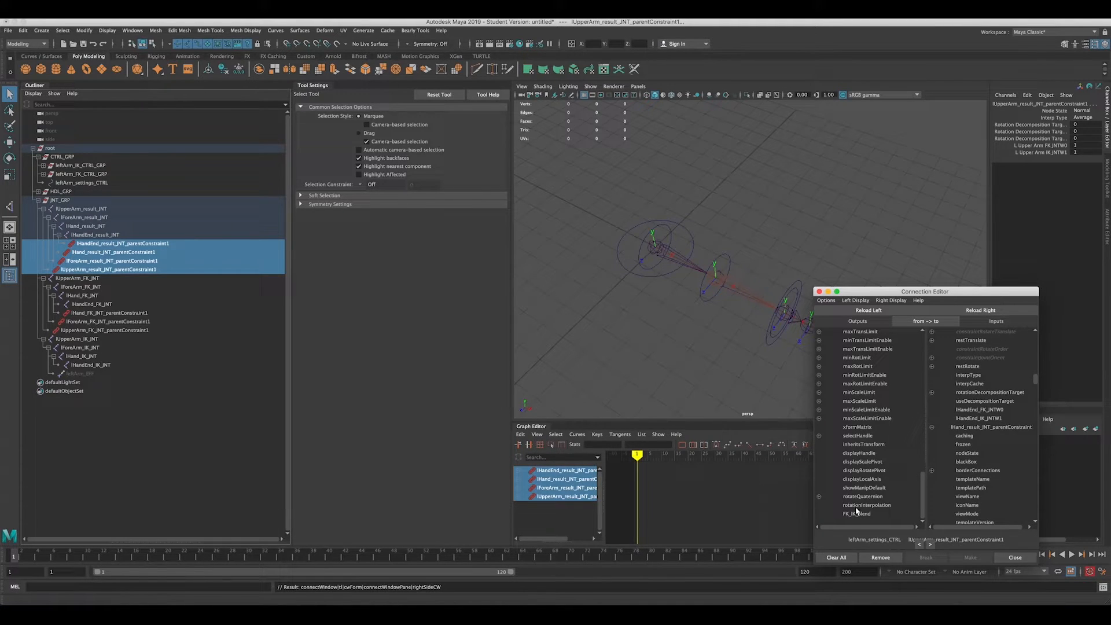
Connect FK_IK_Blend to the IK joint weights (W1) of the hand end, hand and forearm result constraints
click(857, 513)
click(970, 418)
scroll(971, 440, down, 1)
scroll(970, 445, down, 20)
click(965, 495)
scroll(963, 481, up, 3)
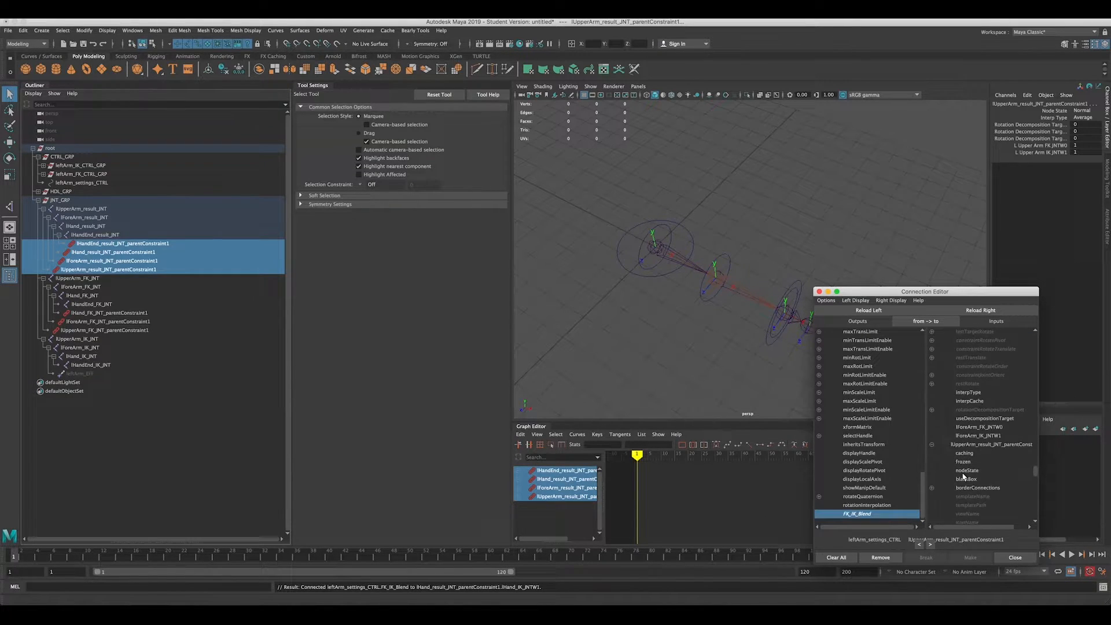
click(971, 432)
scroll(967, 460, down, 2)
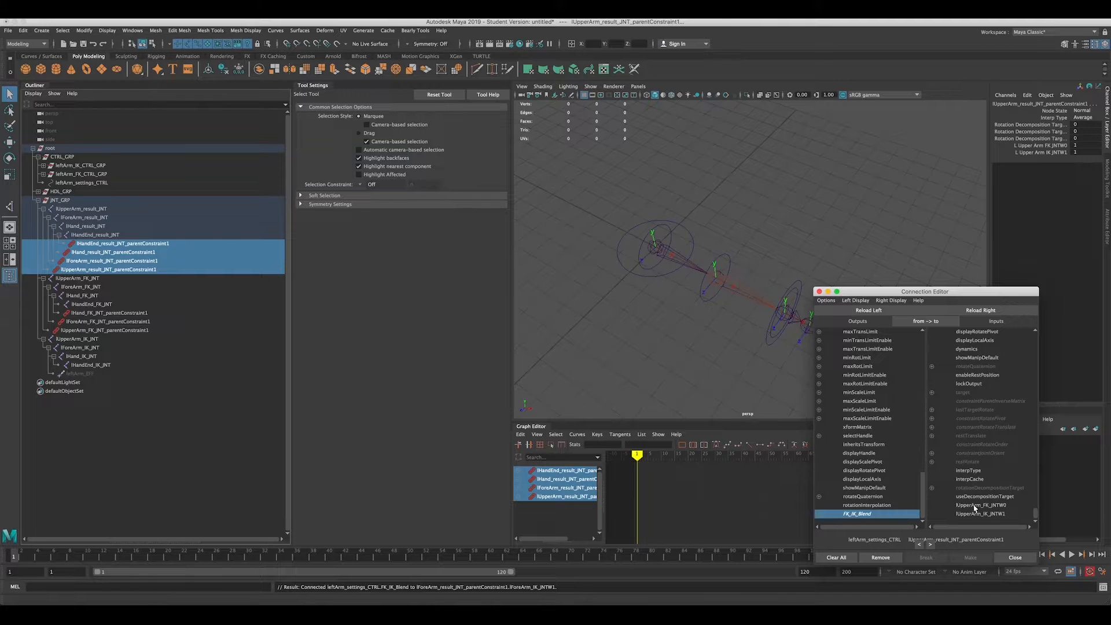